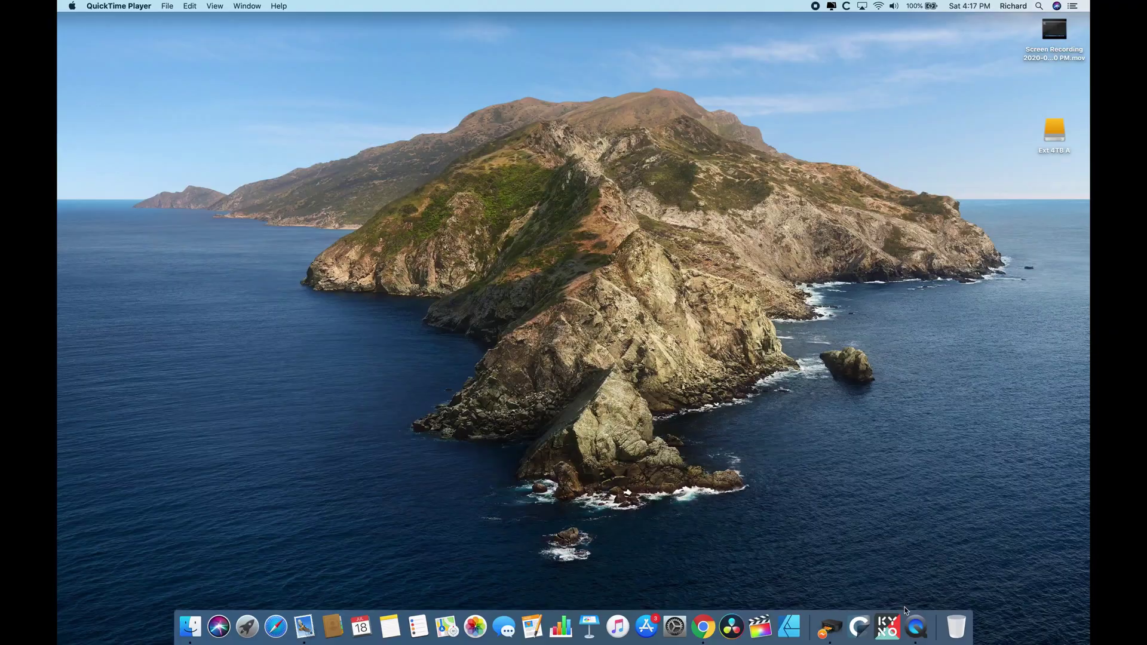
# Launch Kyno, make it full screen and browse the Ext 4TB A drive.
pyautogui.click(888, 625)
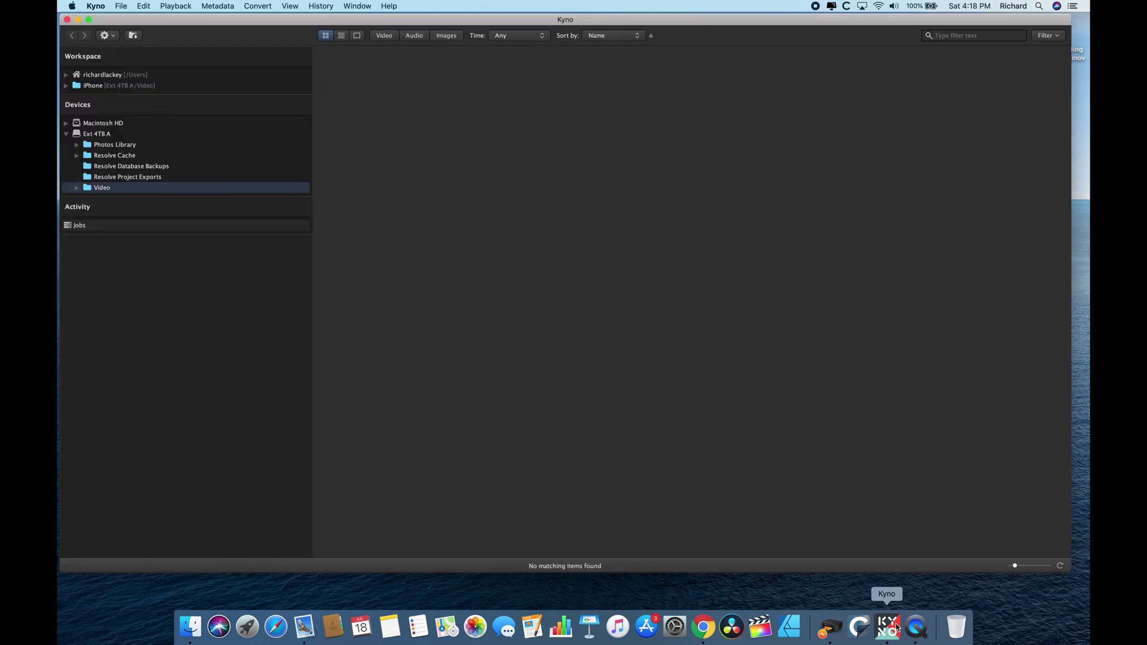
pyautogui.click(91, 21)
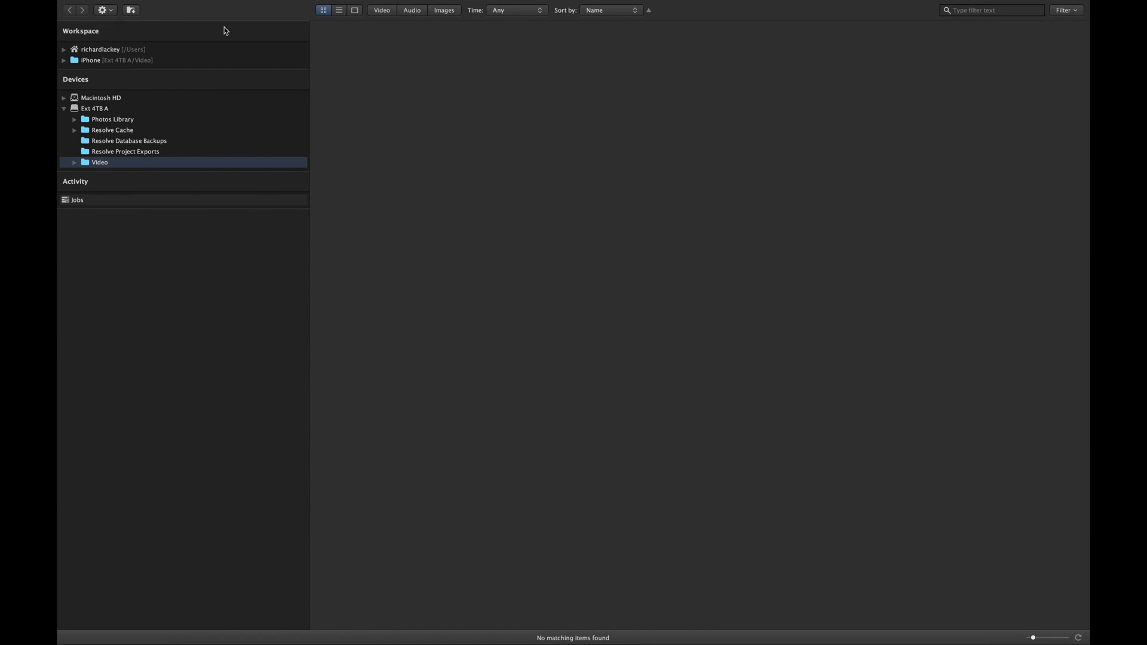
pyautogui.click(65, 112)
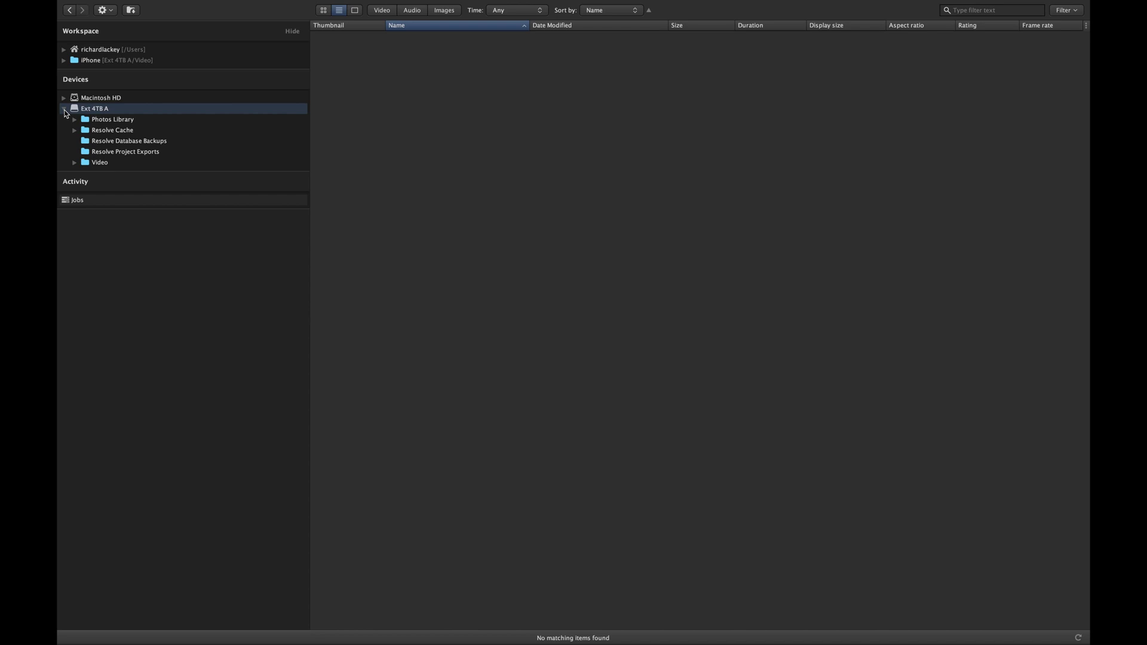
# Expand the Video and iPhone folders and show the 44 Al Fahidi Dubai Mall clips.
pyautogui.click(74, 163)
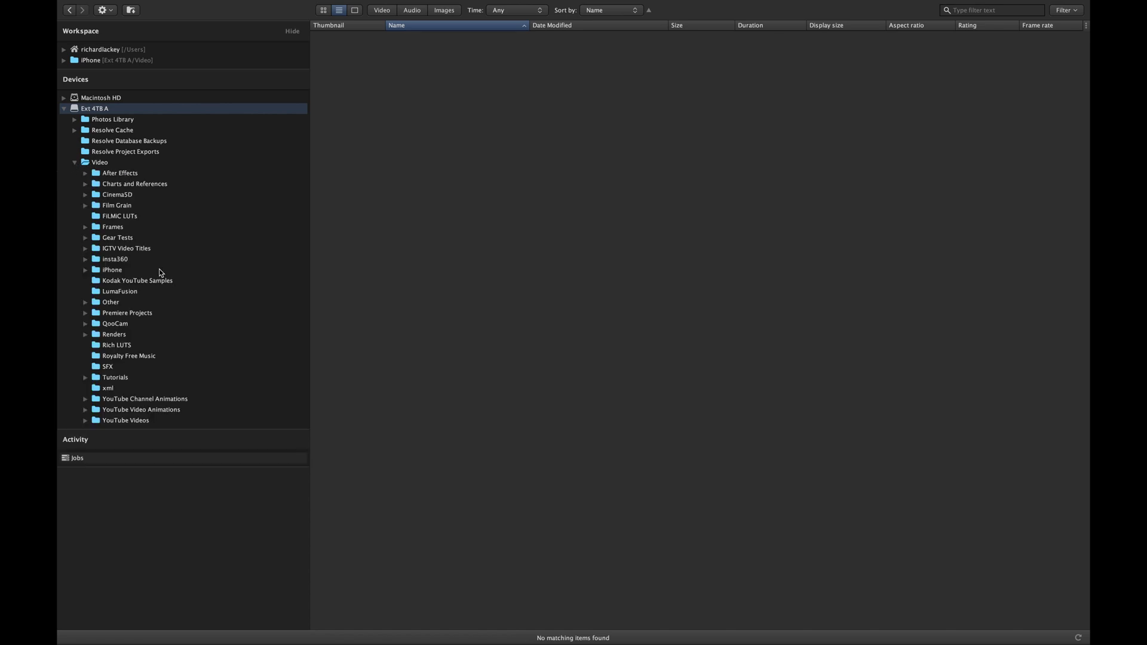
pyautogui.click(86, 270)
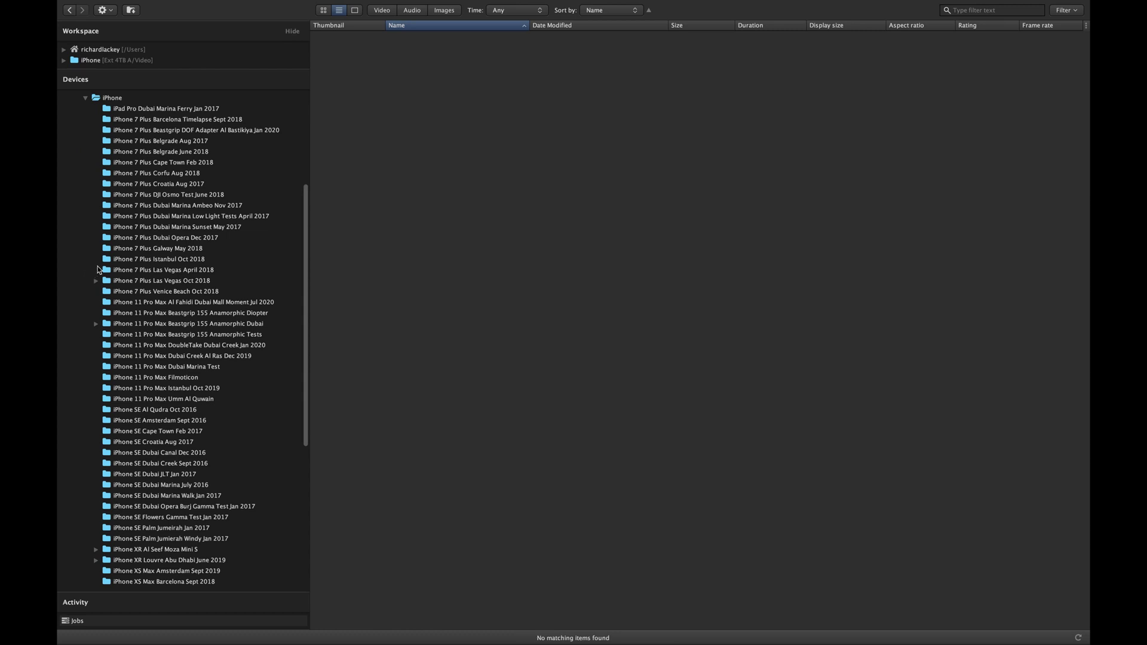
pyautogui.click(203, 303)
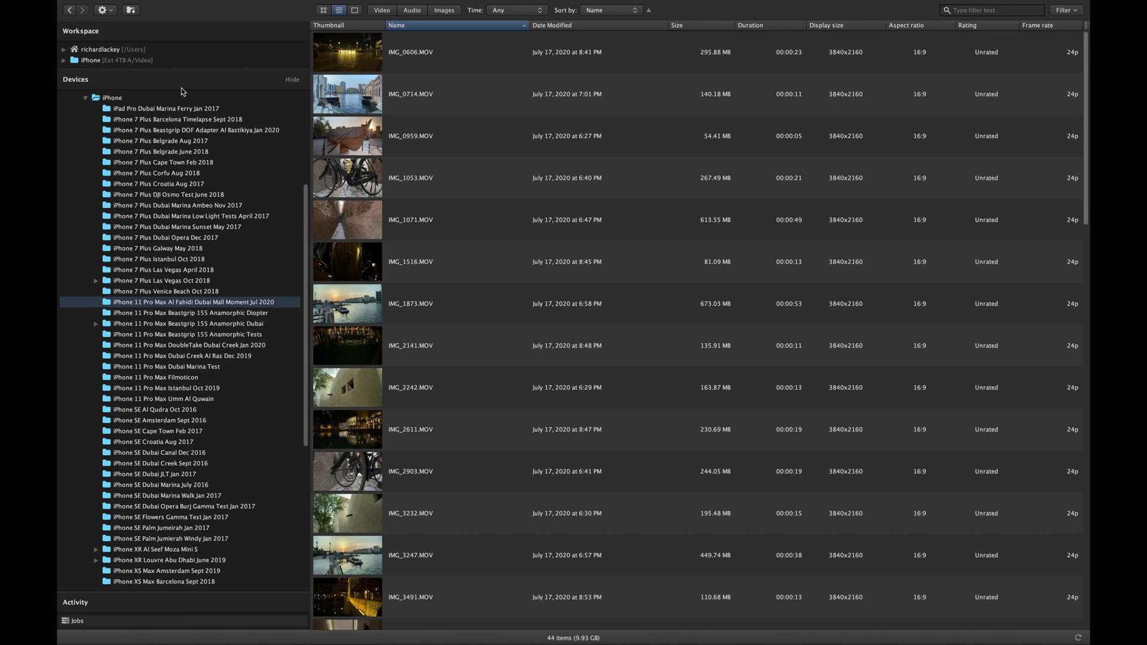
# Include nested subfolders for the iPhone folder and try the grid, list and viewer layouts.
pyautogui.click(113, 99)
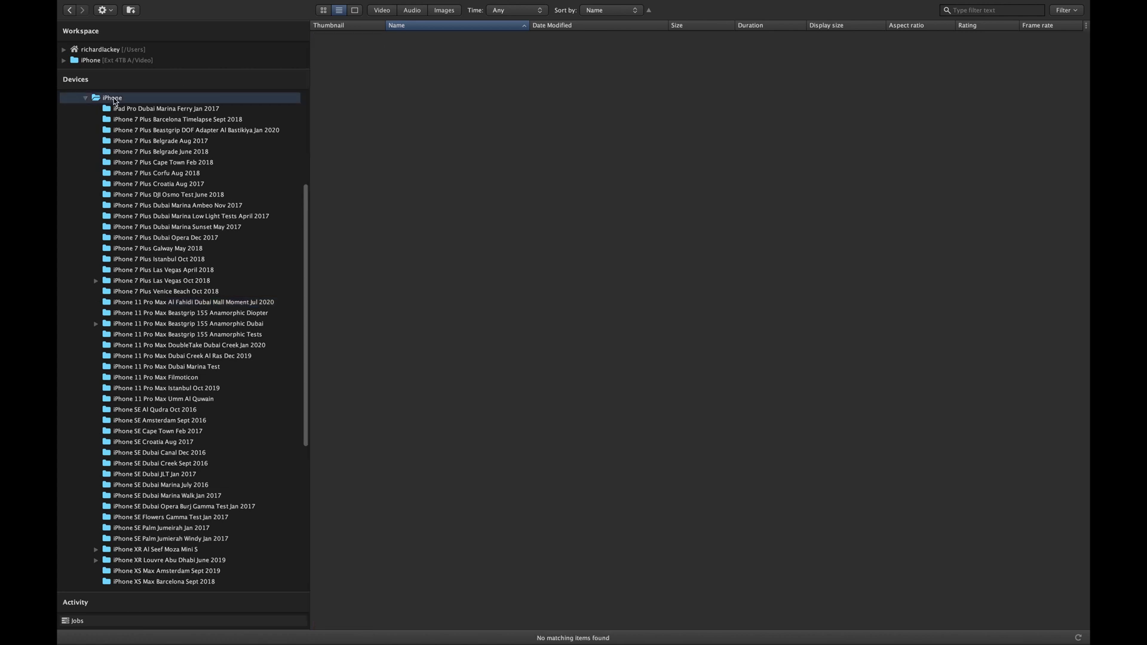
pyautogui.click(131, 10)
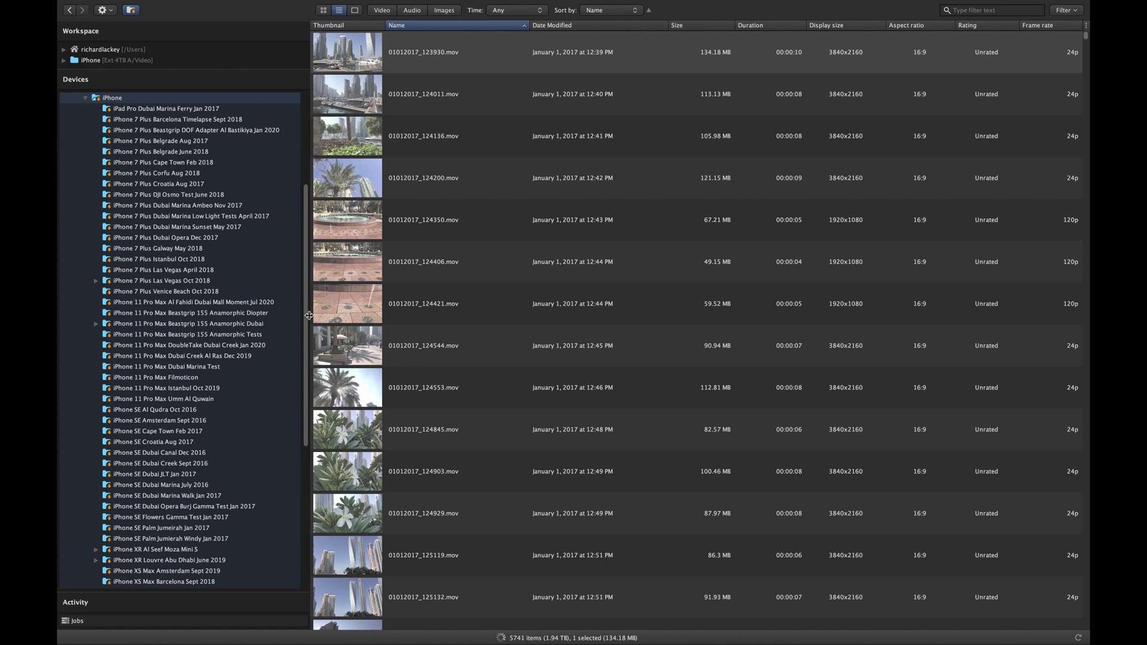
pyautogui.click(323, 10)
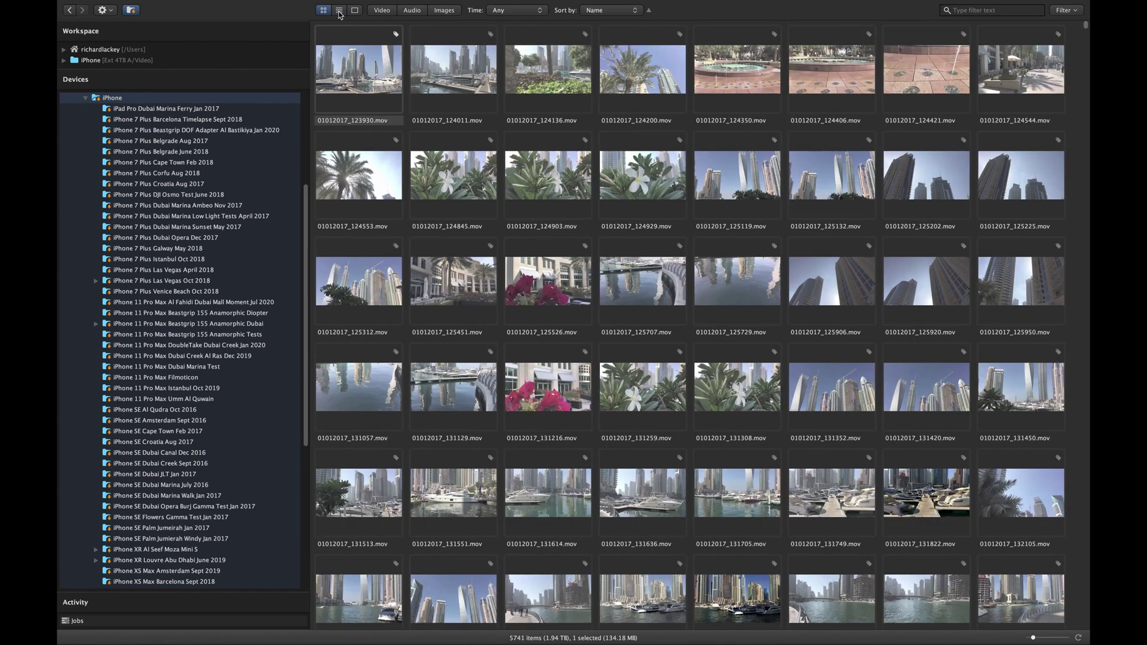
pyautogui.click(339, 10)
pyautogui.click(355, 11)
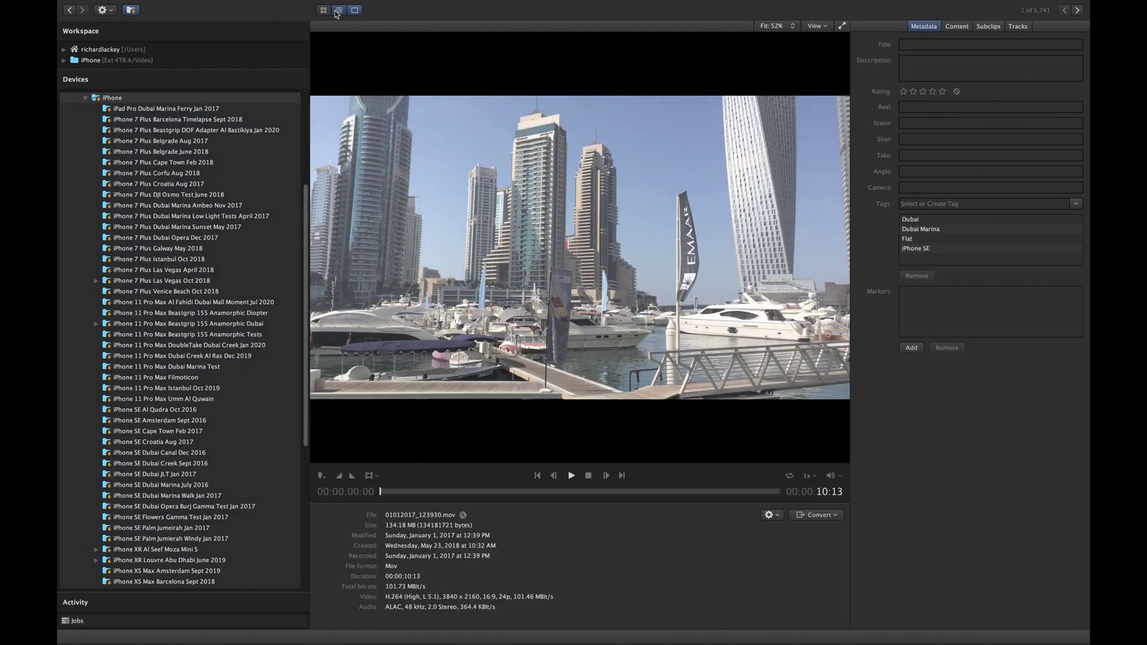
pyautogui.click(339, 11)
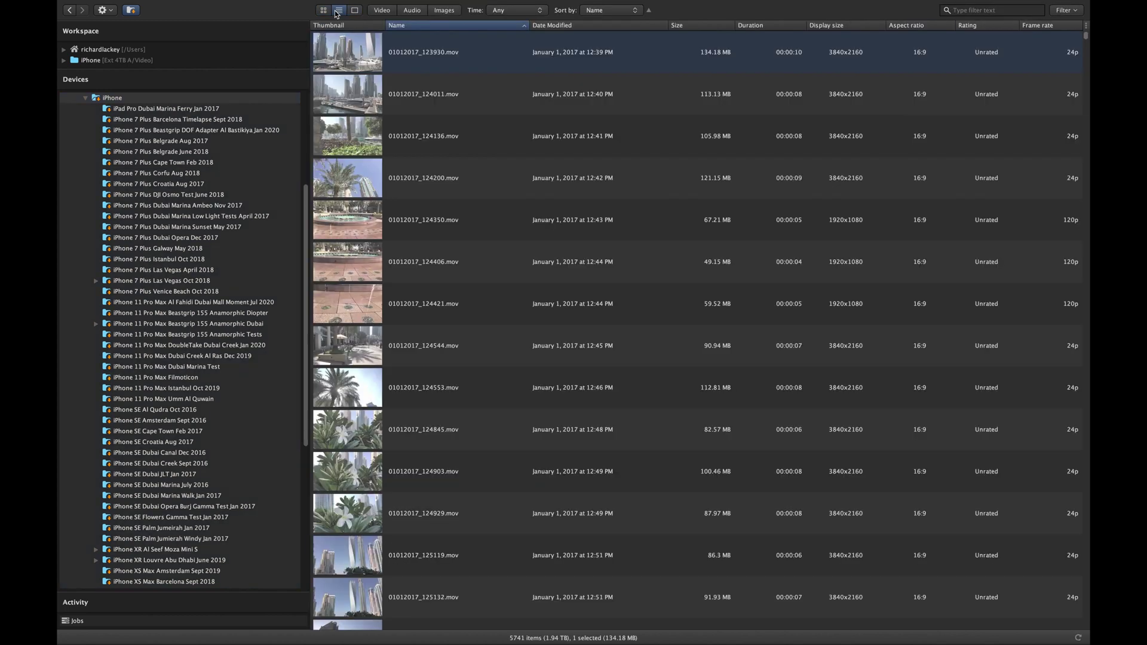
# Check the column choices without changes, then list the 44 Al Fahidi Dubai Mall clips.
pyautogui.click(1085, 25)
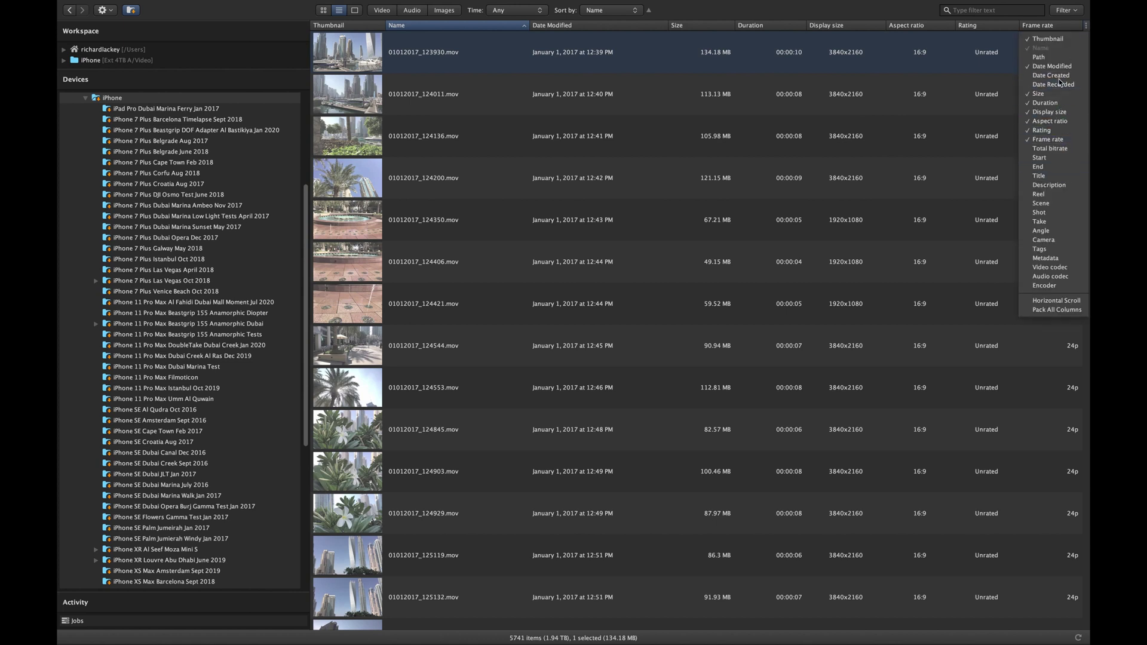
pyautogui.click(1086, 28)
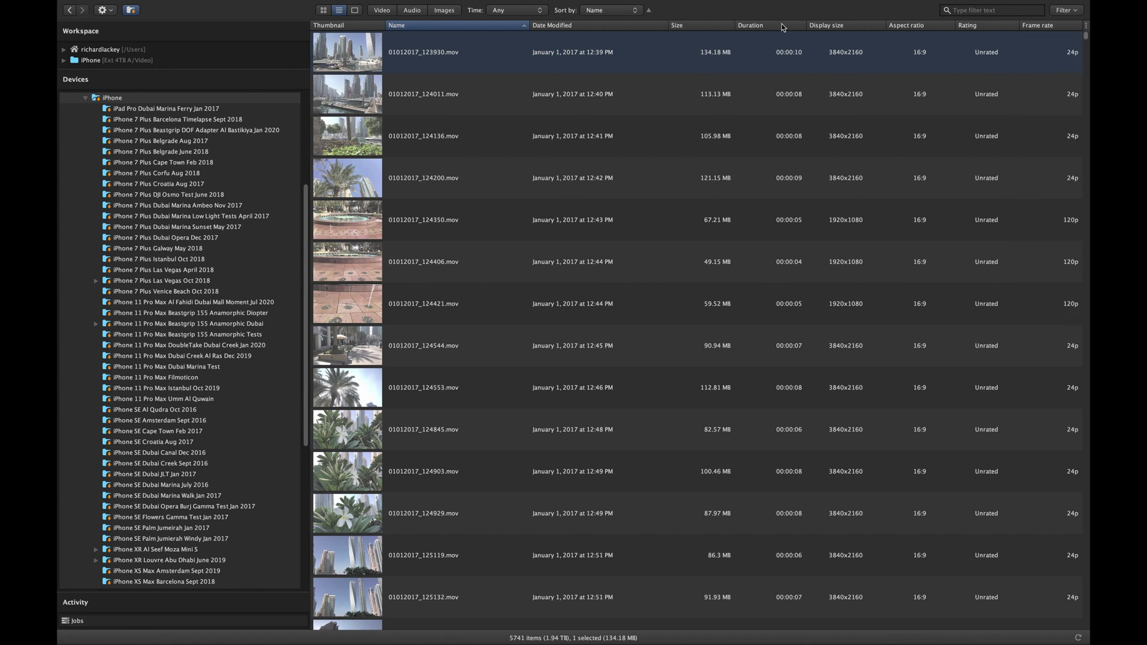
pyautogui.click(260, 307)
pyautogui.click(261, 304)
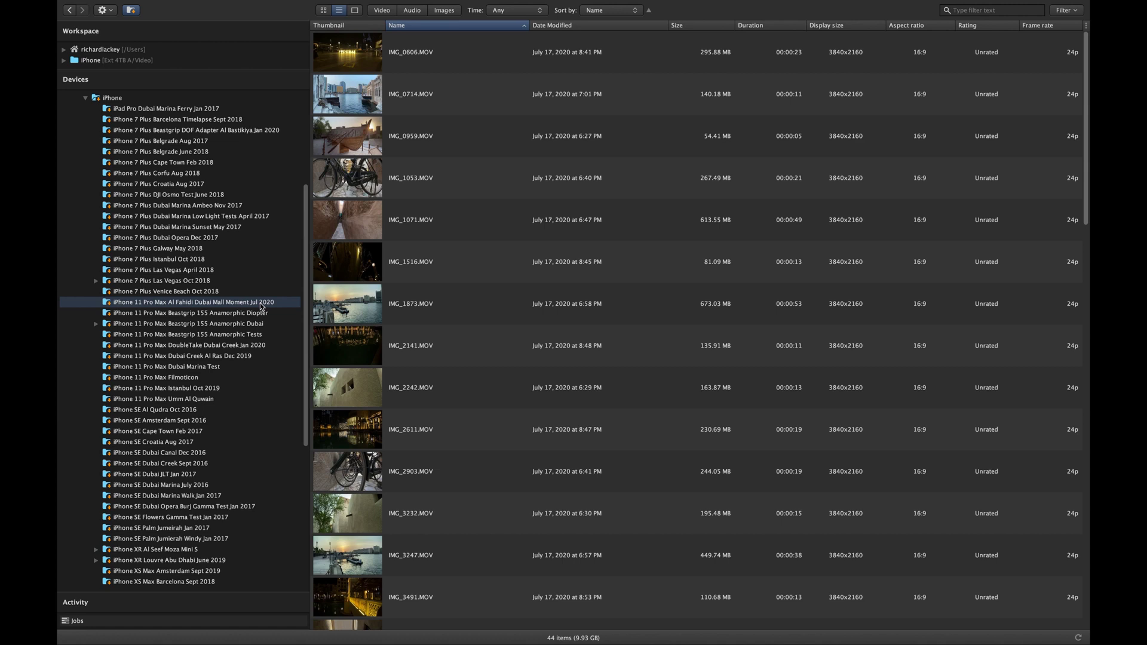
# Starting from IMG_0606.MOV, scroll through the list and select all 44 clips.
pyautogui.click(345, 55)
pyautogui.scroll(-3, 375, 155)
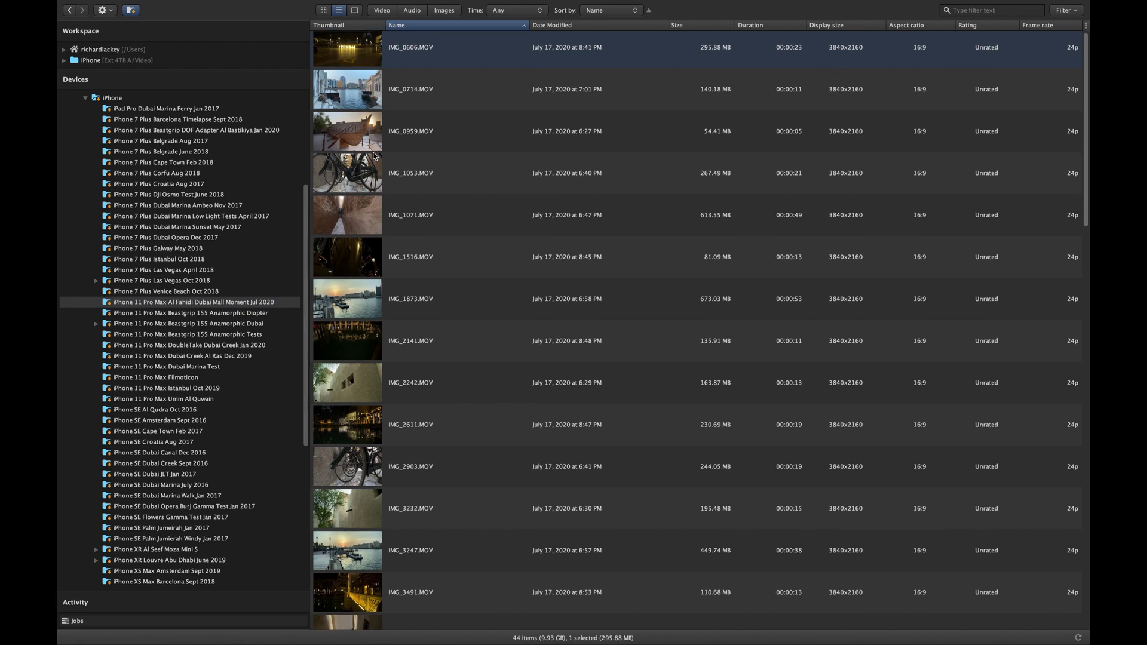
pyautogui.scroll(-10, 375, 155)
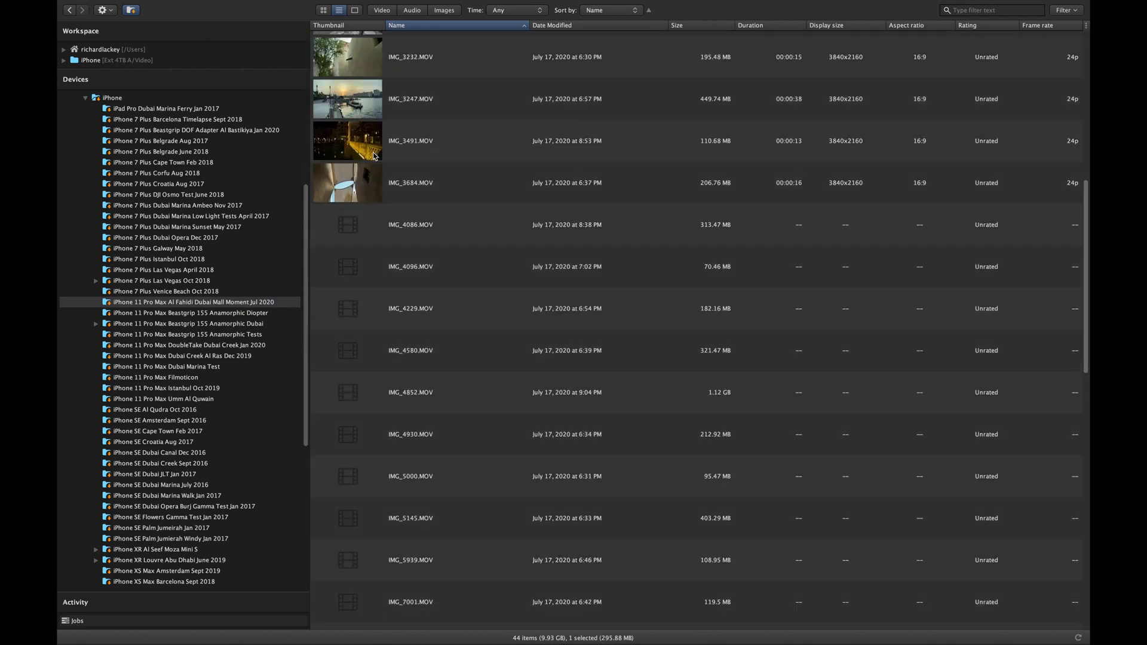
pyautogui.scroll(-12, 375, 156)
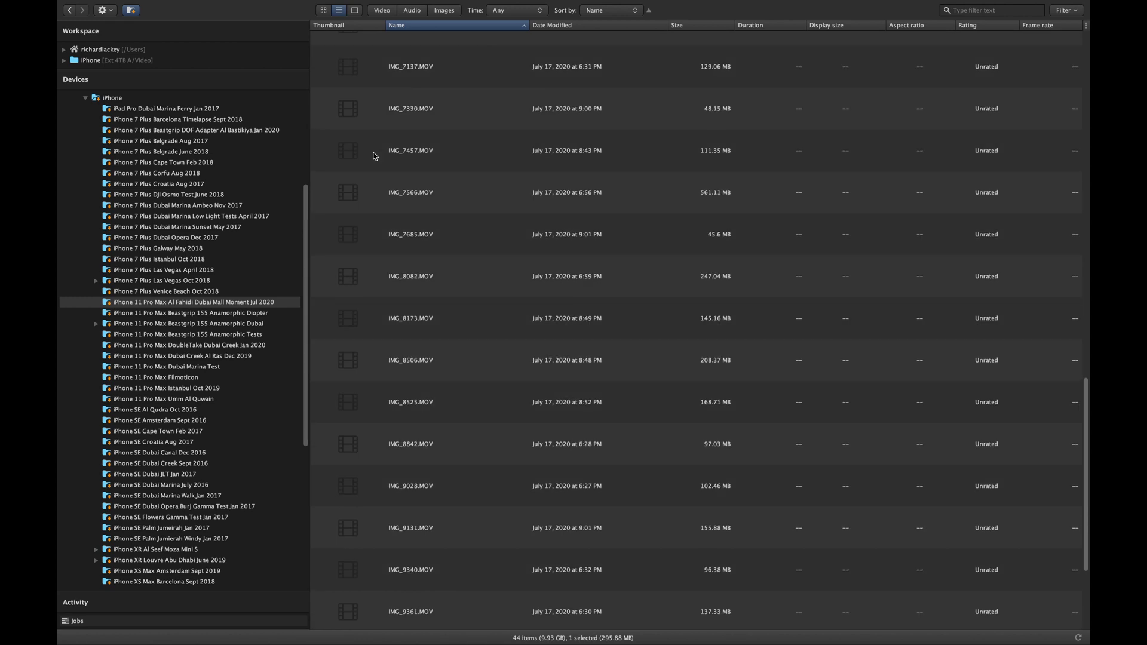
pyautogui.scroll(-1, 374, 157)
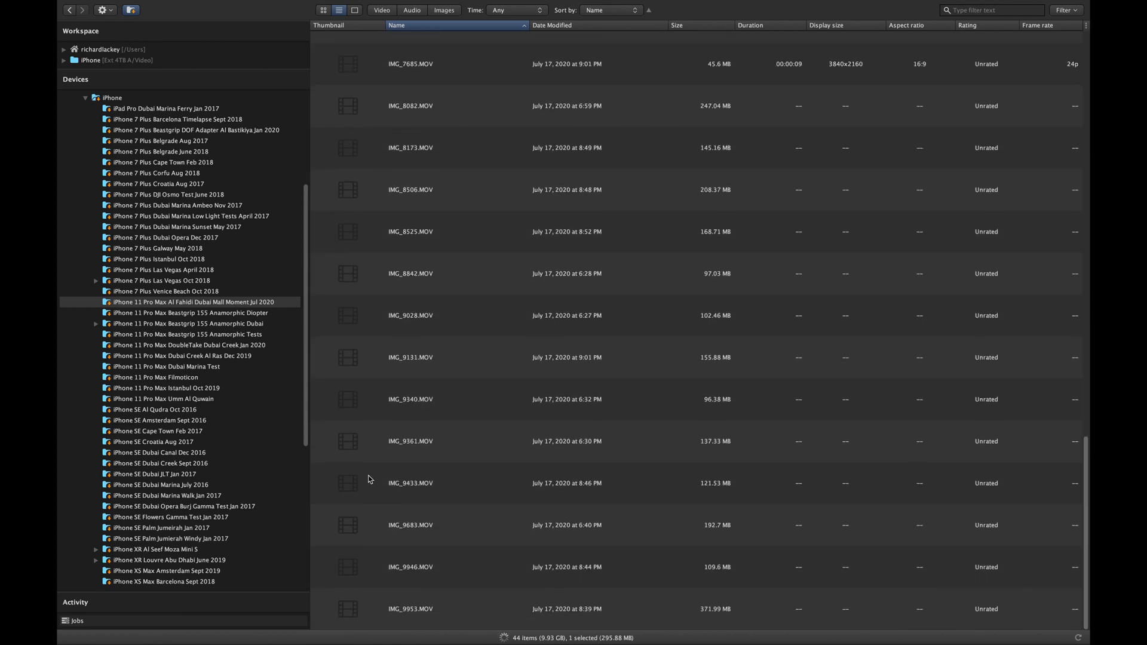
pyautogui.keyDown('shift'); pyautogui.click(350, 610); pyautogui.keyUp('shift')
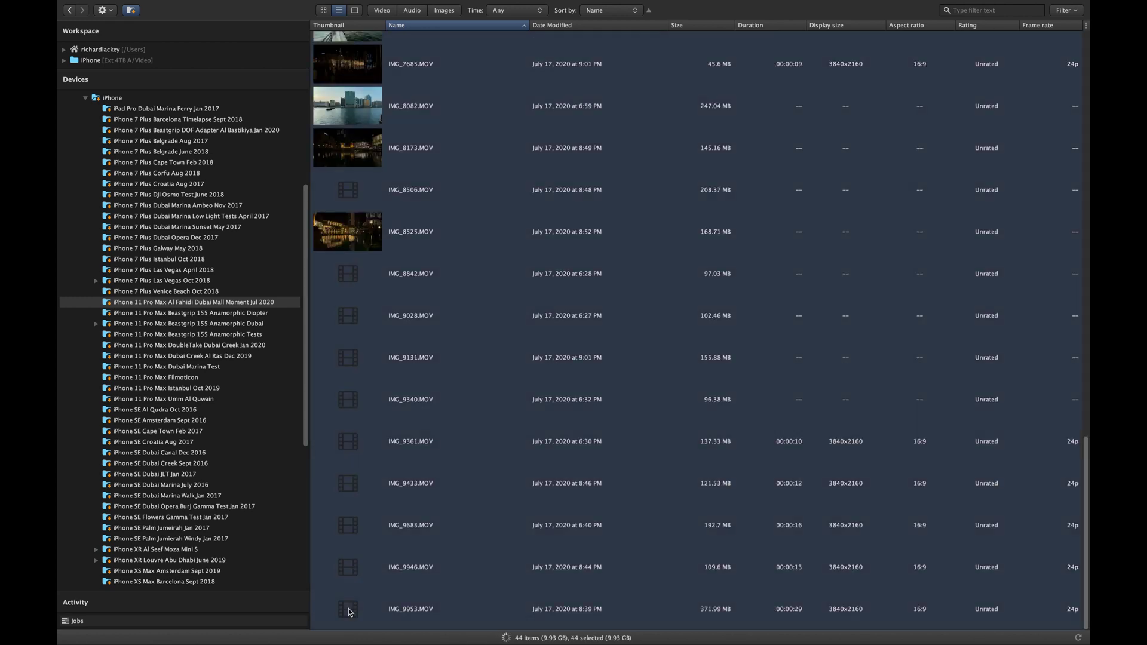
# Add the iPhone 11 Pro Max and Moment Pro Camera tags to the 44 selected clips.
pyautogui.rightClick(349, 317)
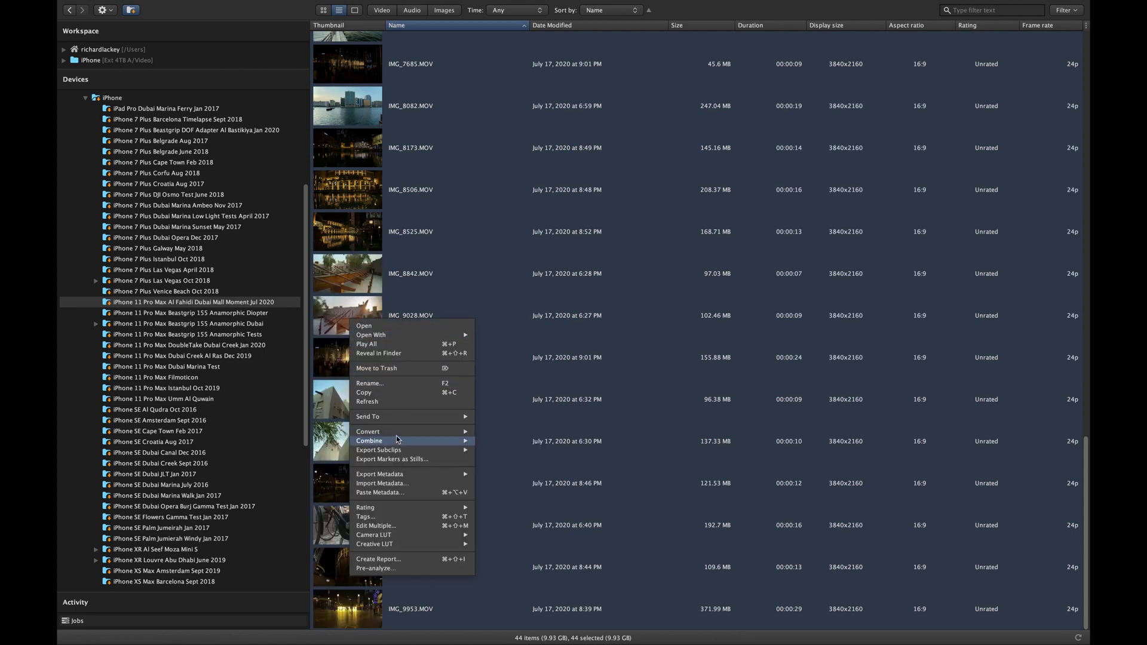
pyautogui.click(404, 518)
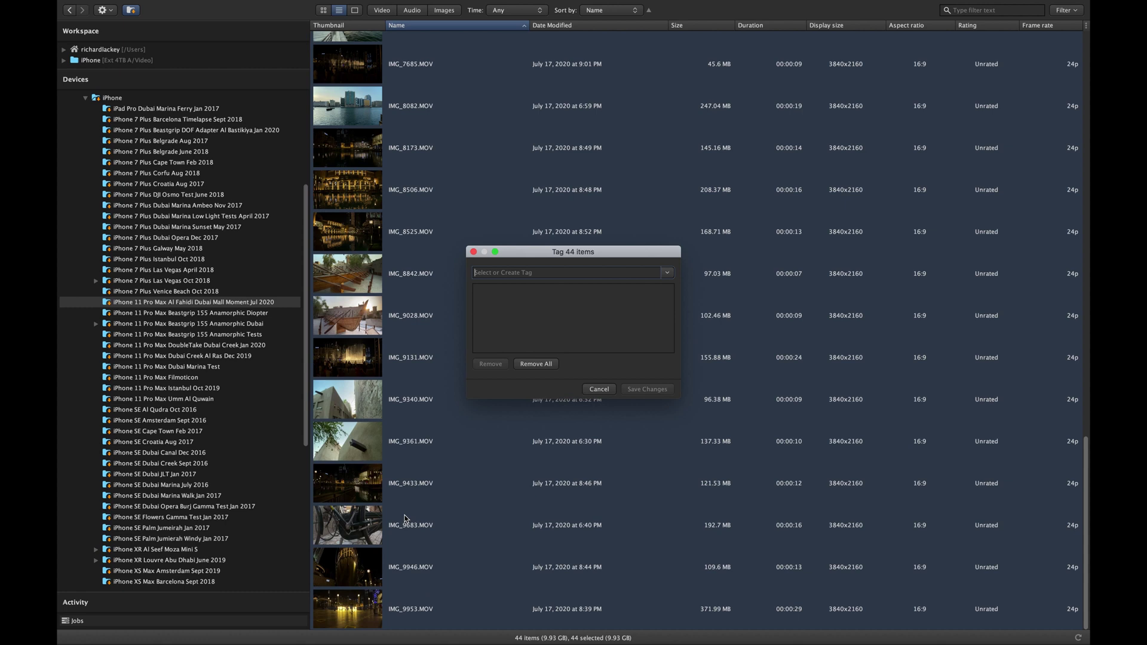
pyautogui.write('iPho')
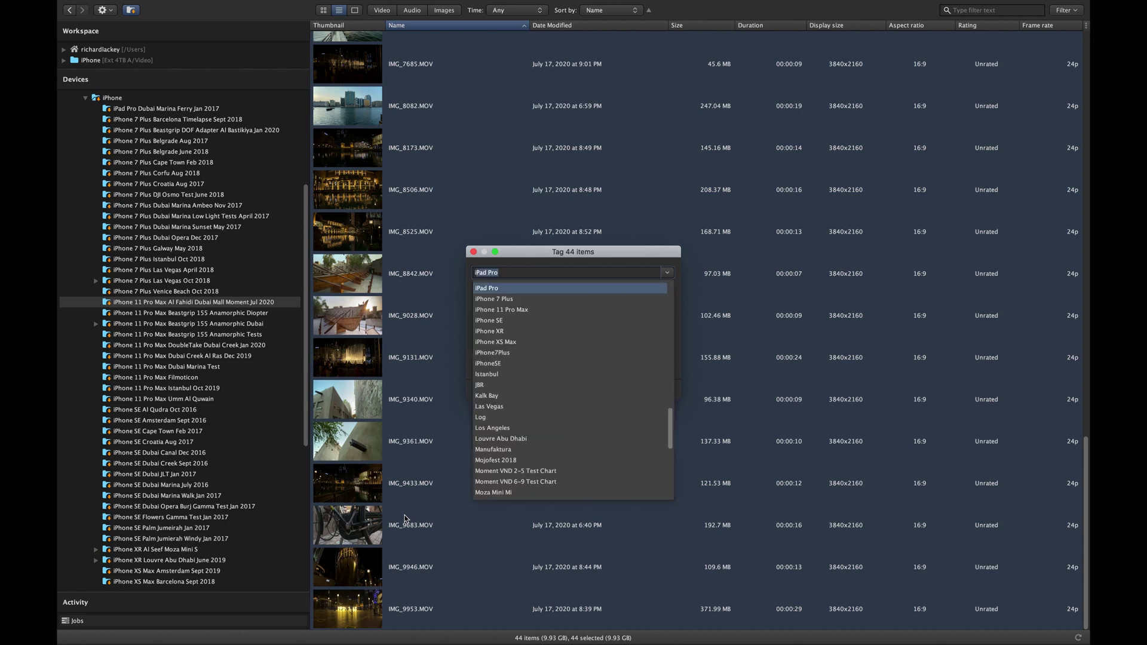
pyautogui.write('ne 11 Pro')
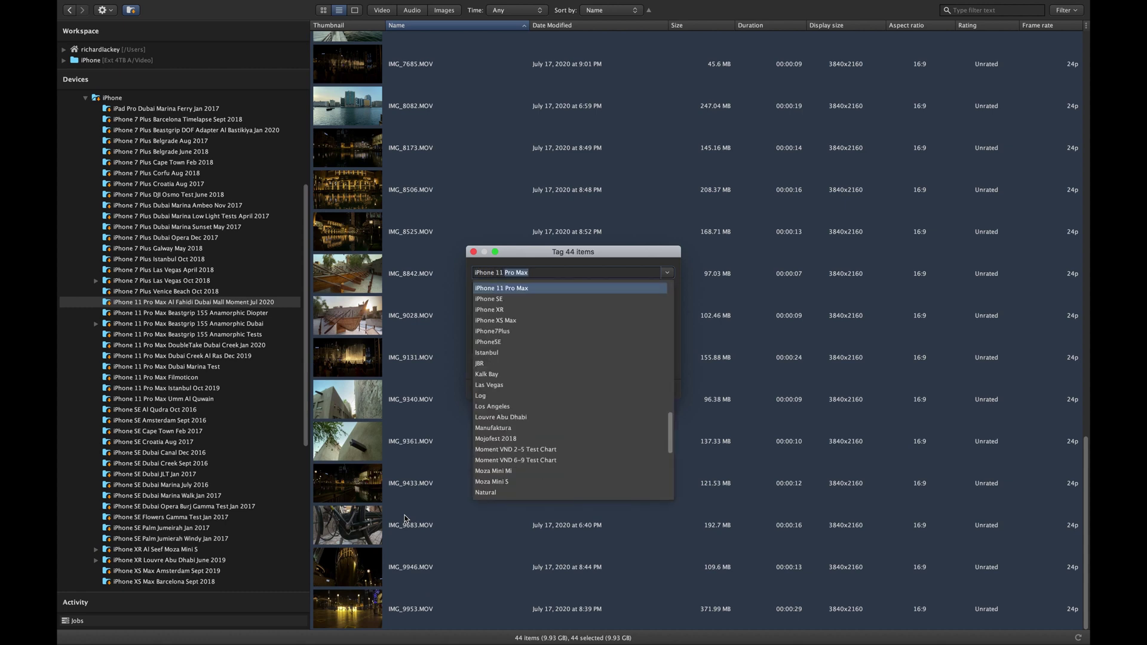
pyautogui.click(514, 289)
pyautogui.write('Moment Pro Cam')
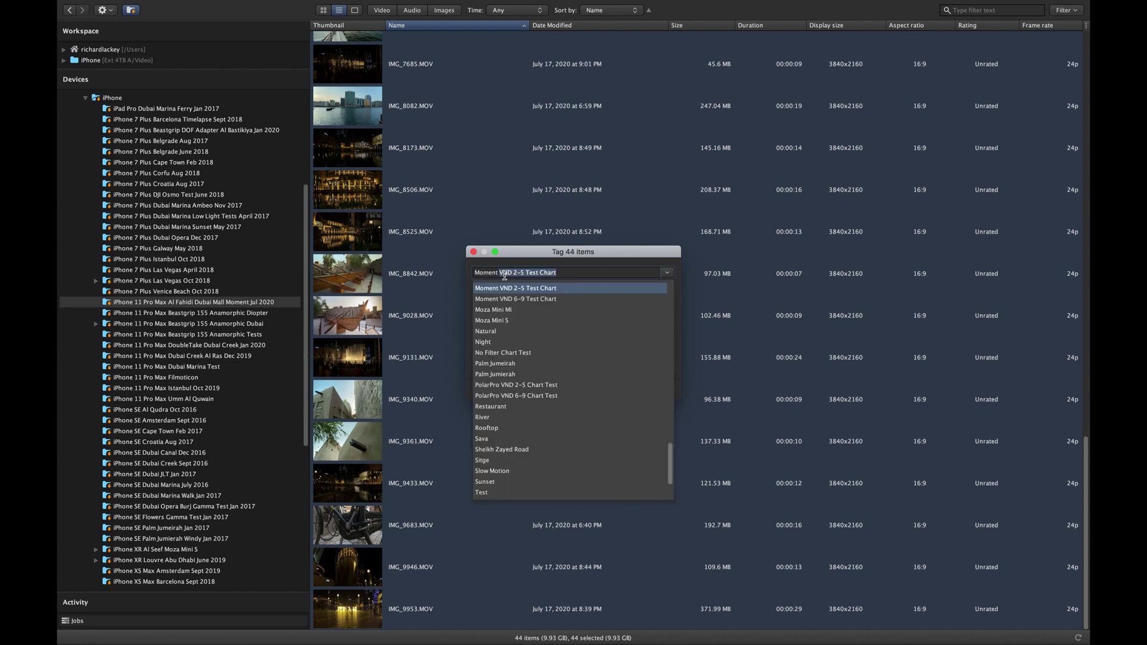
pyautogui.write('era')
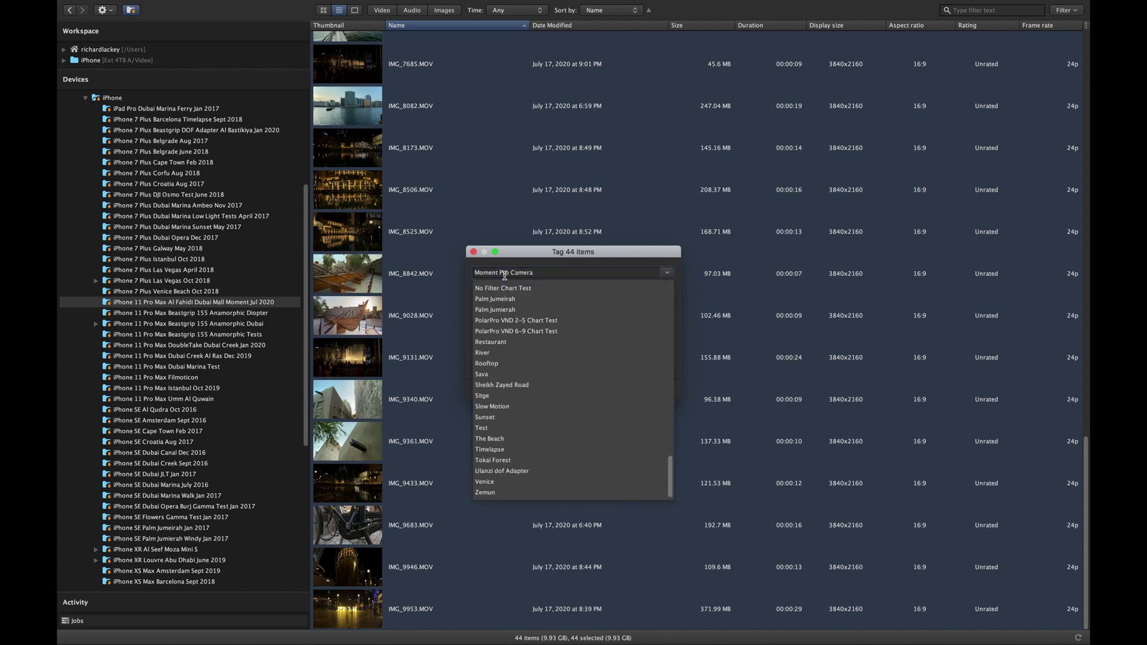
pyautogui.press('Return')
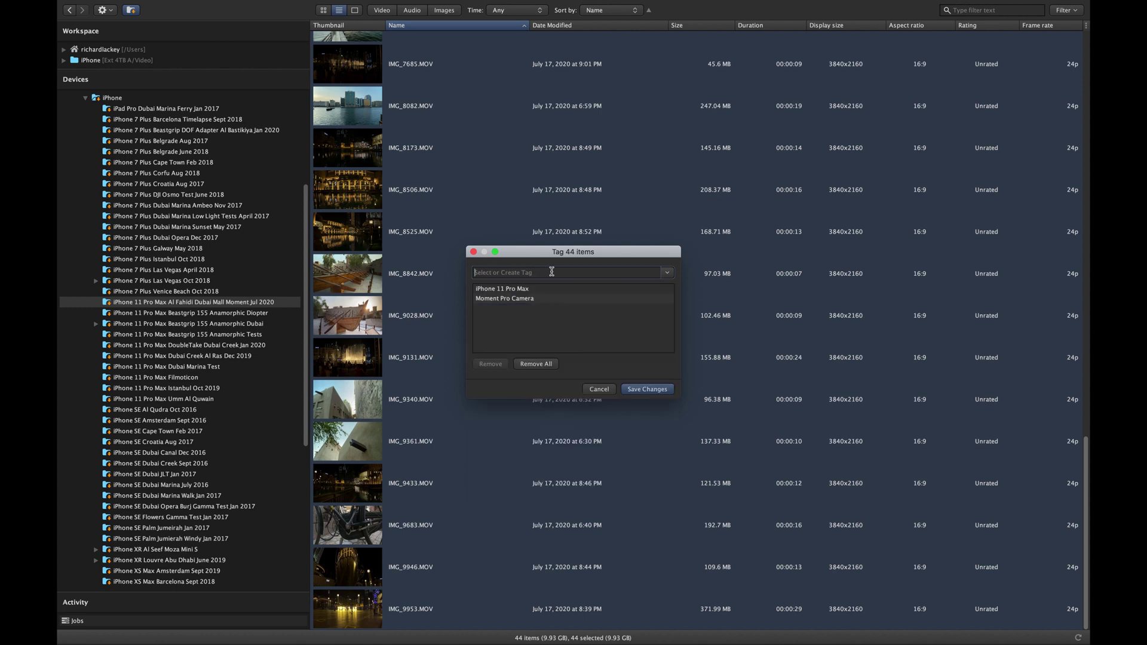
# Save the 44 clips' tags, then tag the first 20 clips Moment Anamorphic 133X.
pyautogui.click(645, 390)
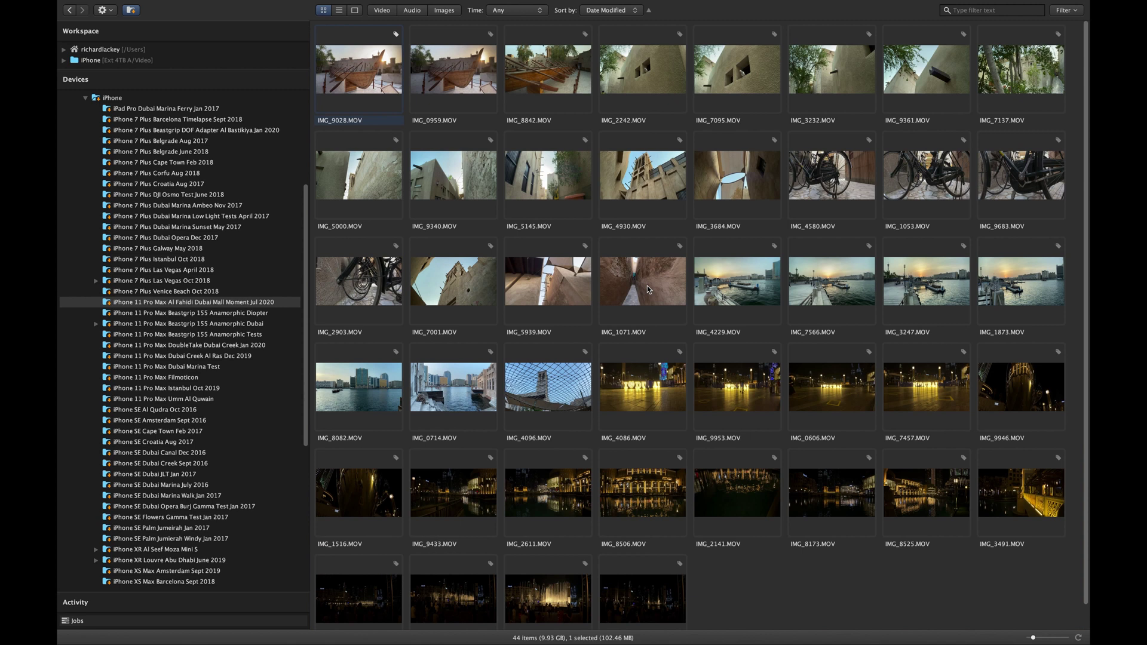
pyautogui.keyDown('shift'); pyautogui.click(647, 285); pyautogui.keyUp('shift')
pyautogui.rightClick(647, 285)
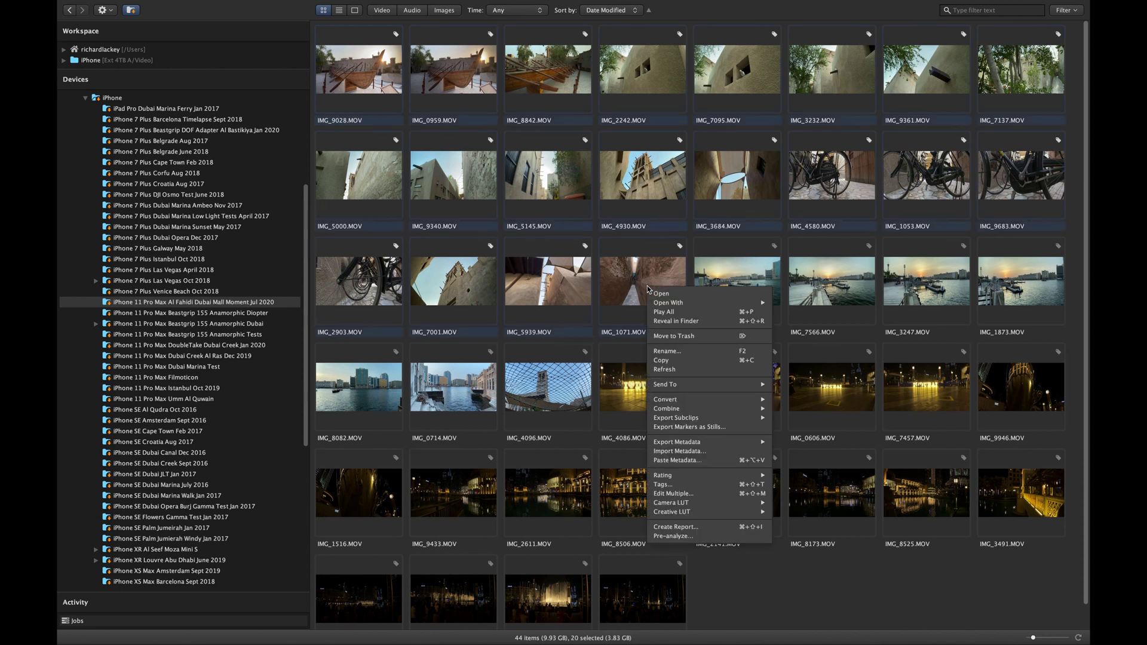
pyautogui.click(686, 483)
pyautogui.write('Moment ')
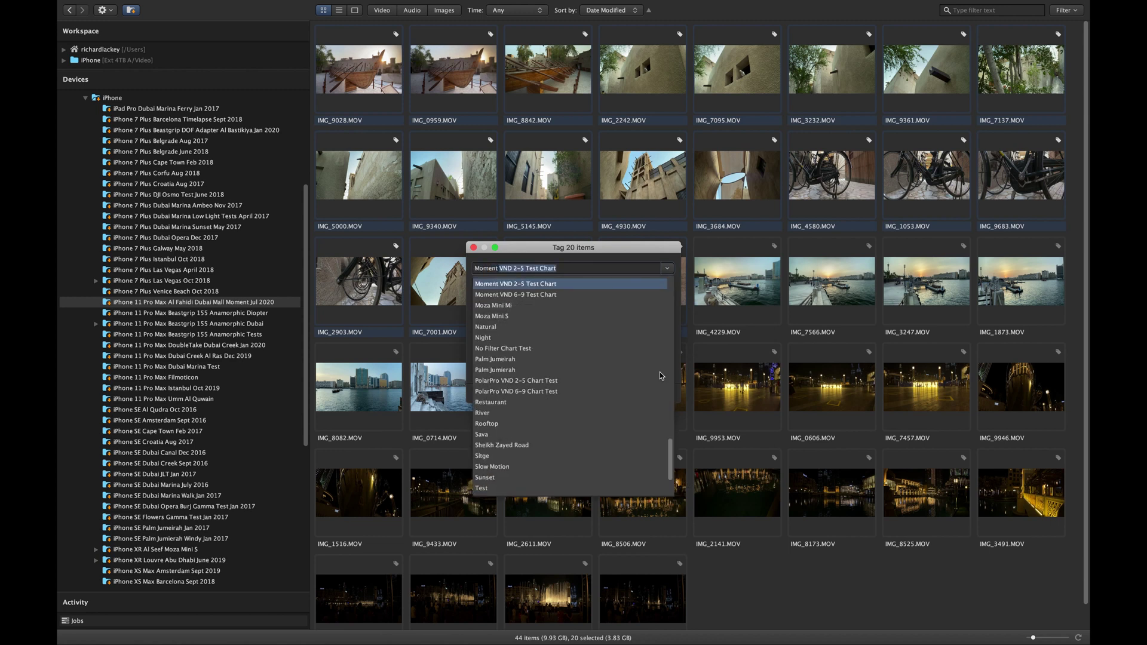
pyautogui.write('Anamo')
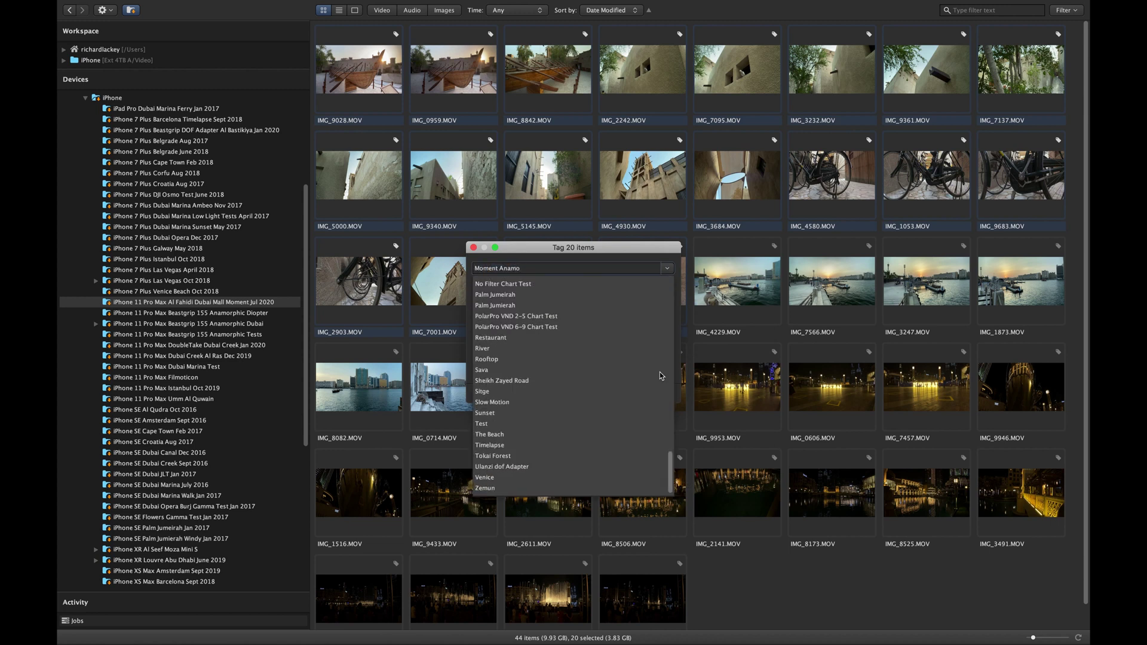
pyautogui.write('rphic 133X')
pyautogui.press('Return')
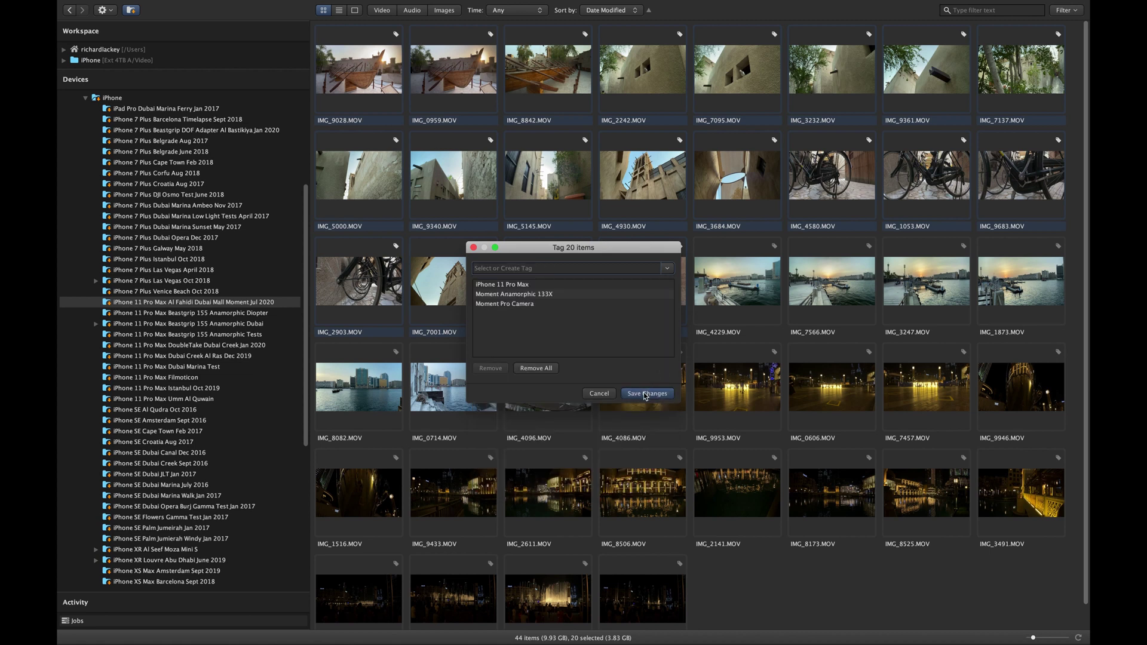
pyautogui.click(647, 392)
# Select IMG_4229 and IMG_7566 and enter the Moment Wide Angle tag for them.
pyautogui.click(736, 280)
pyautogui.keyDown('shift'); pyautogui.click(826, 286); pyautogui.keyUp('shift')
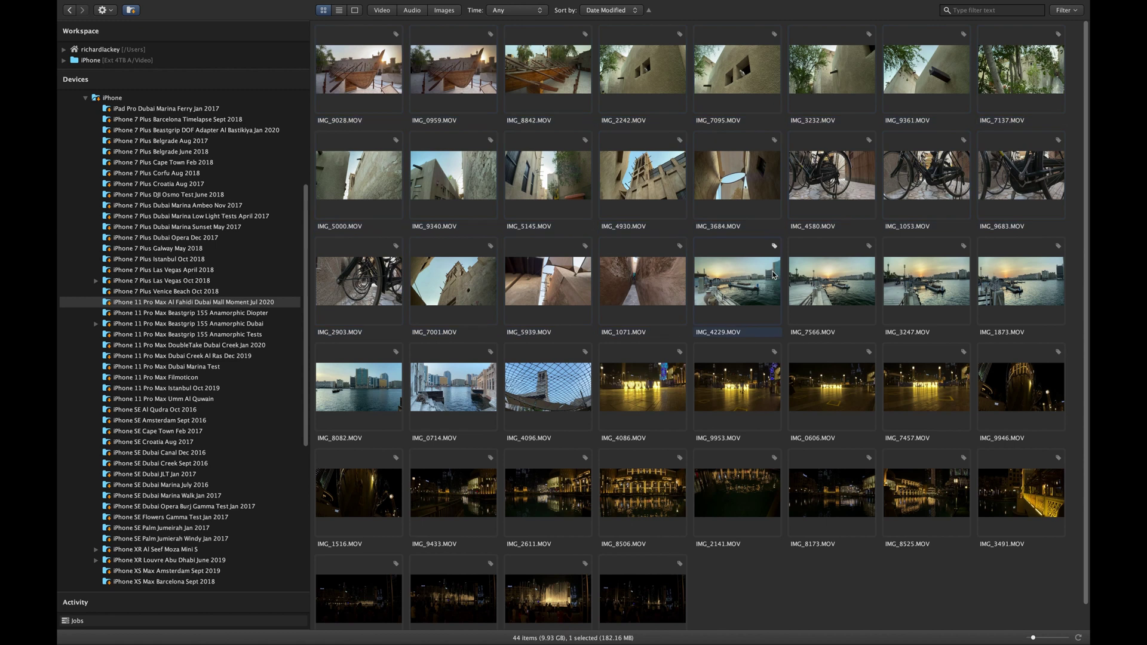
pyautogui.rightClick(826, 286)
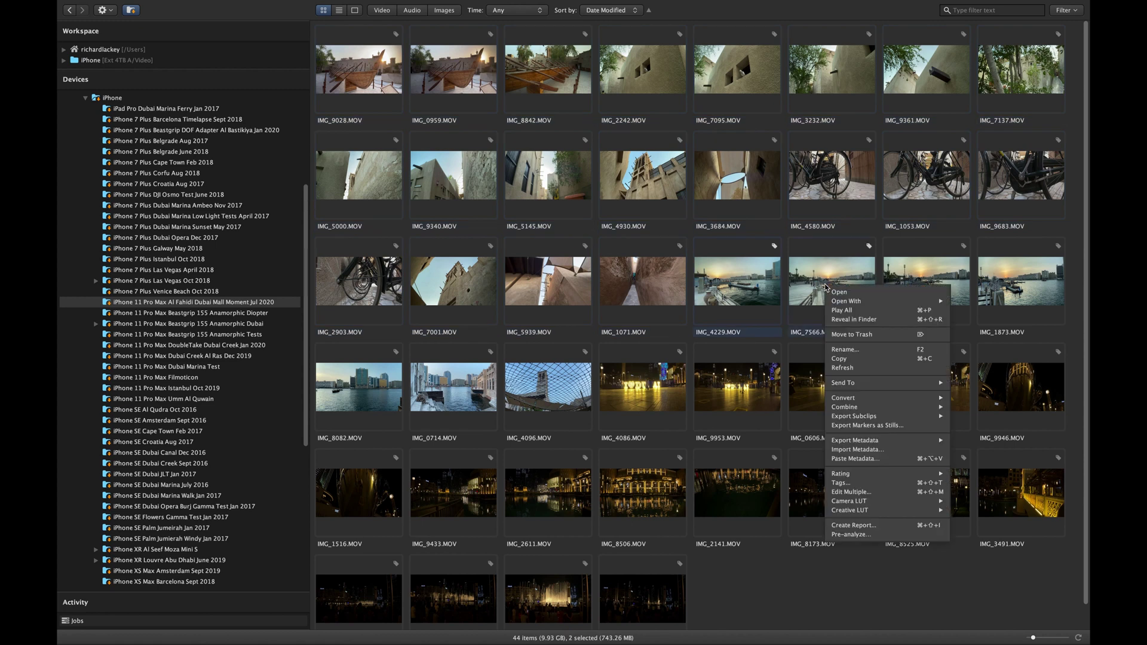
pyautogui.click(886, 486)
pyautogui.write('Moment Wide An')
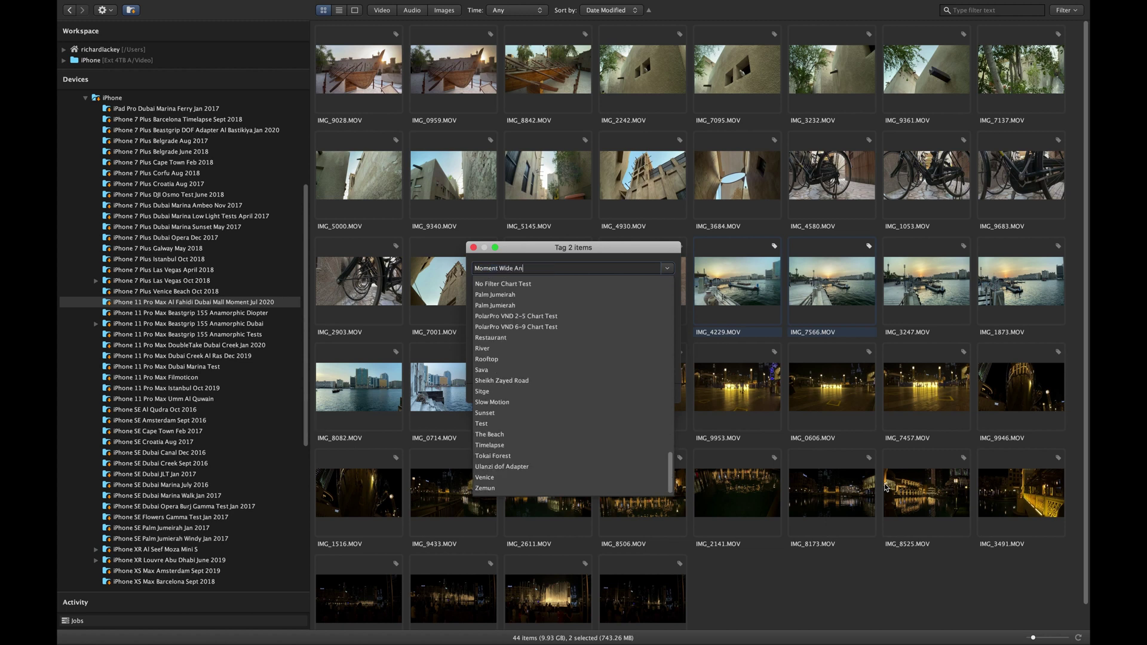
pyautogui.write('gle')
# Add Moment Wide Angle to the two clips, then tag 27 clips Al Fahidi Historical District and Dubai.
pyautogui.press('Return')
pyautogui.press('Return')
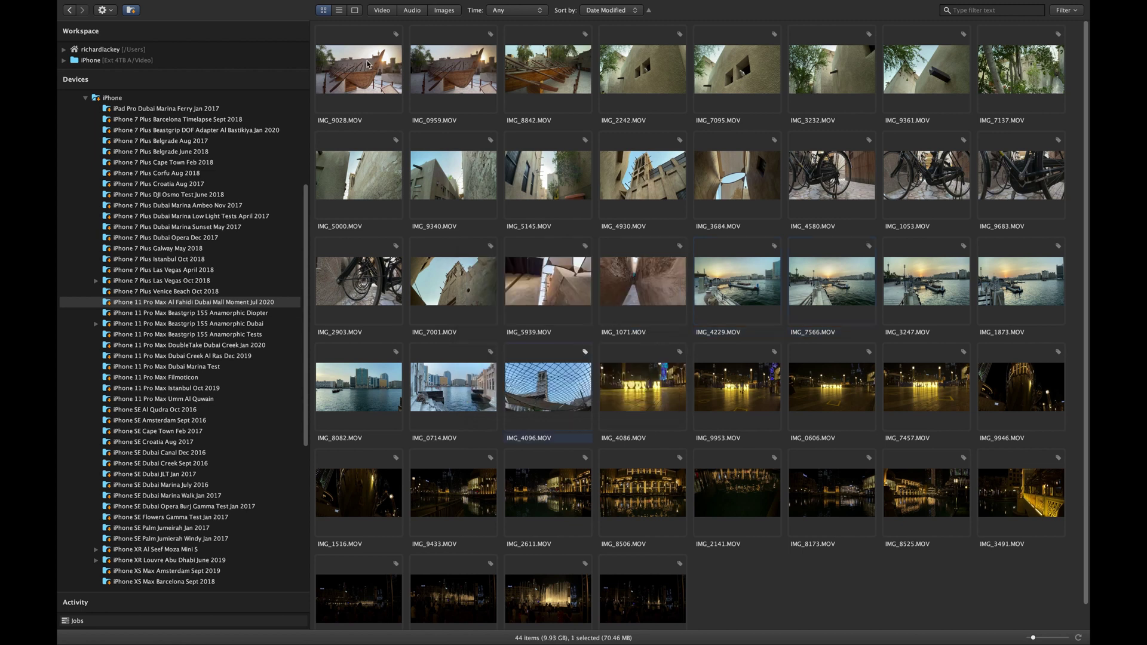
pyautogui.keyDown('shift'); pyautogui.click(367, 64); pyautogui.keyUp('shift')
pyautogui.rightClick(367, 64)
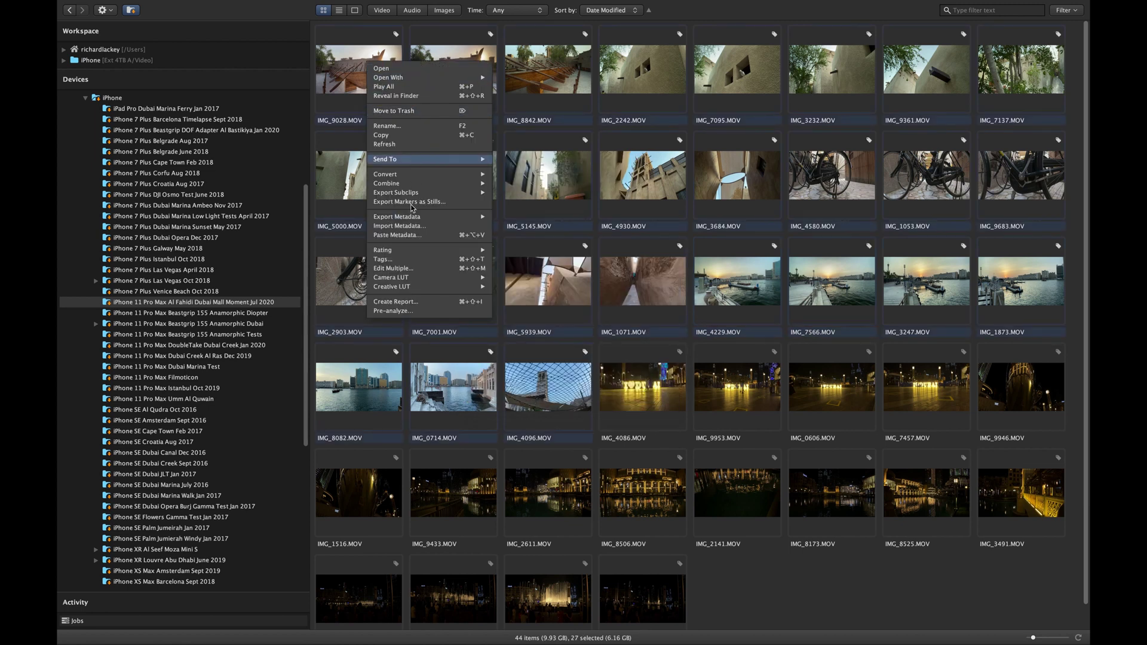
pyautogui.click(405, 260)
pyautogui.press('Down')
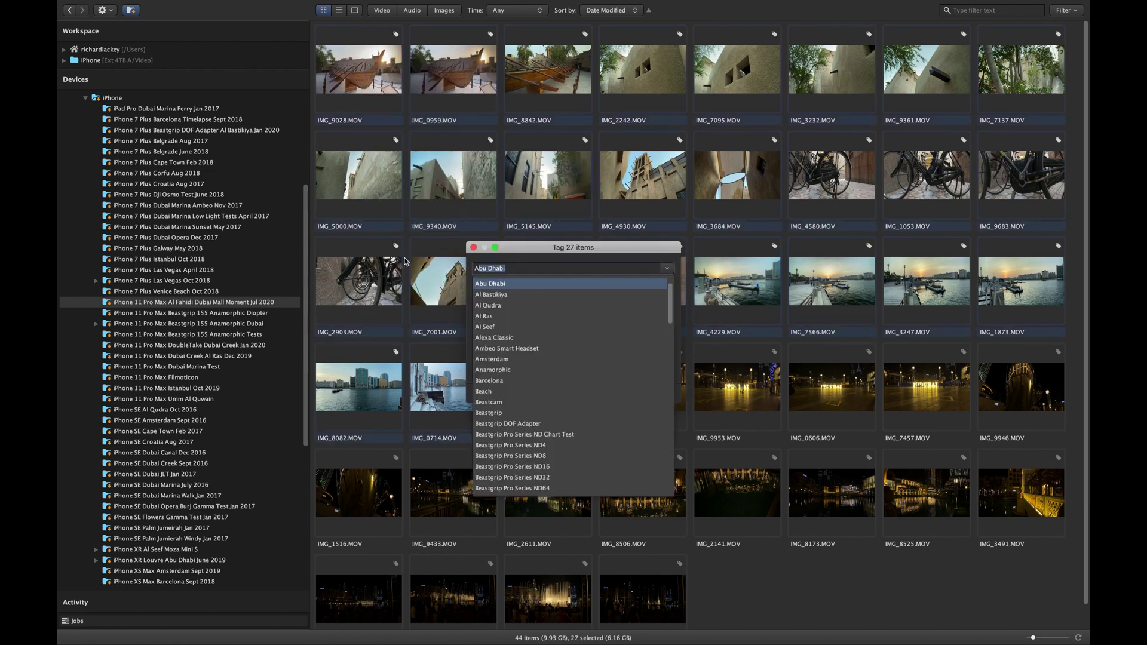
pyautogui.write('Al Fahi')
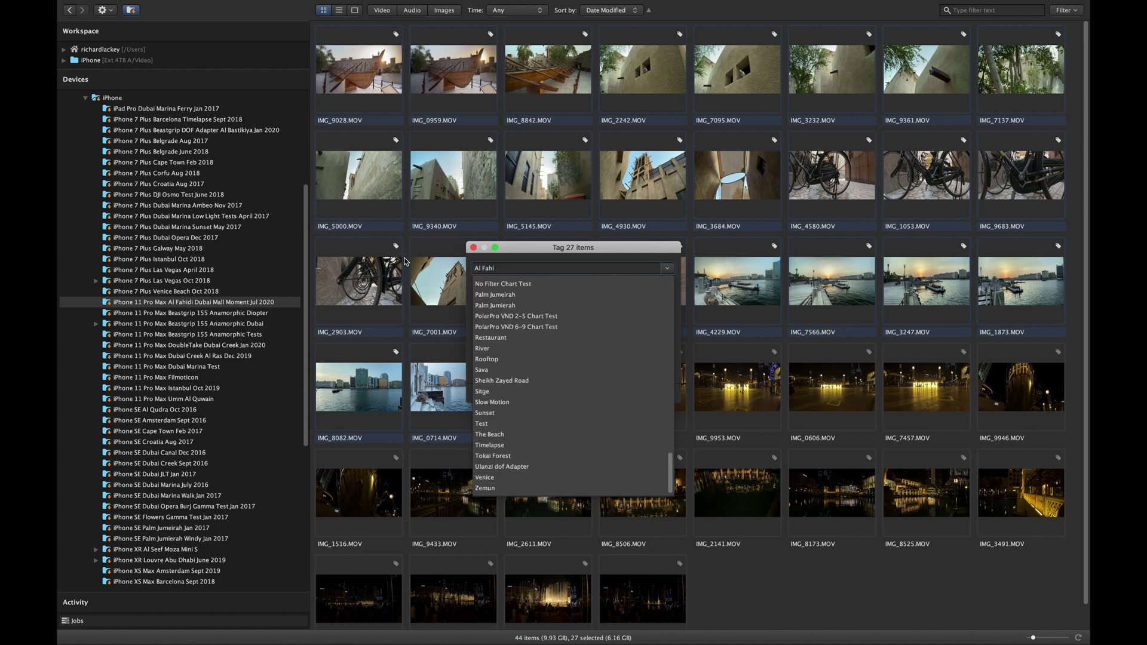
pyautogui.write('di Historical District')
pyautogui.press('Return')
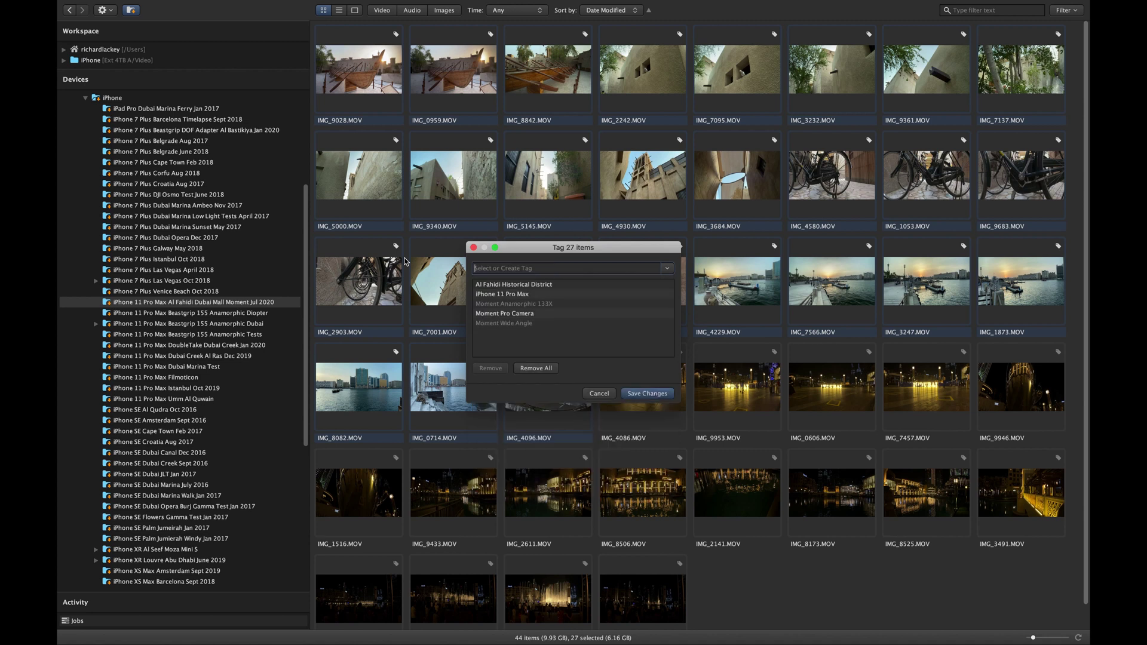
pyautogui.write('Dubai')
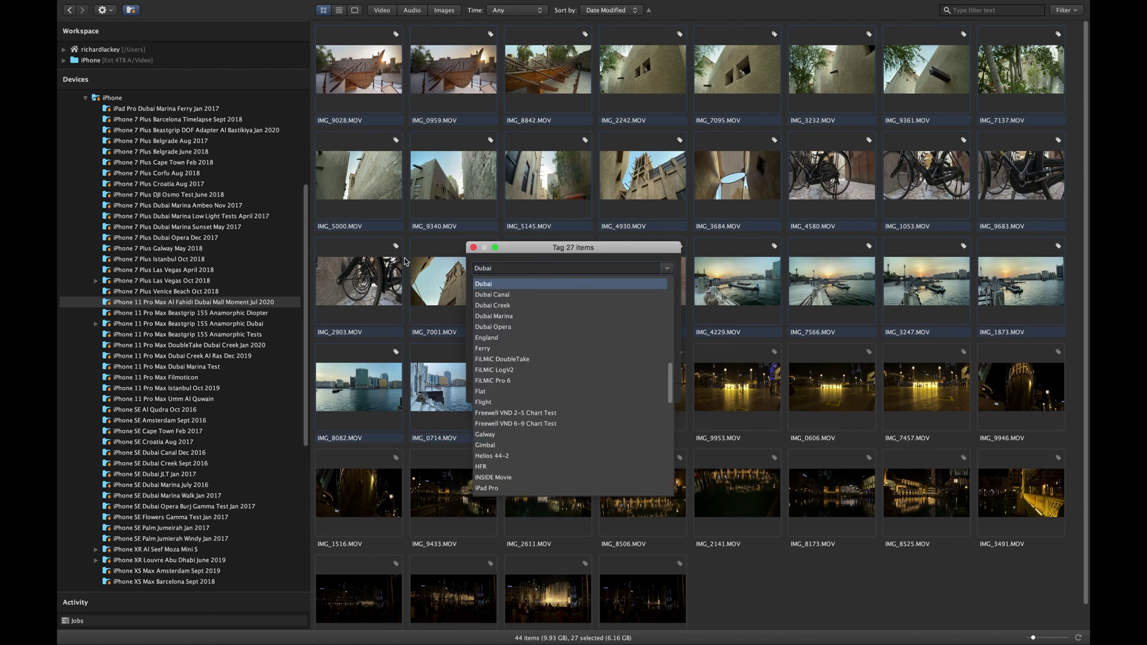
pyautogui.press('Return')
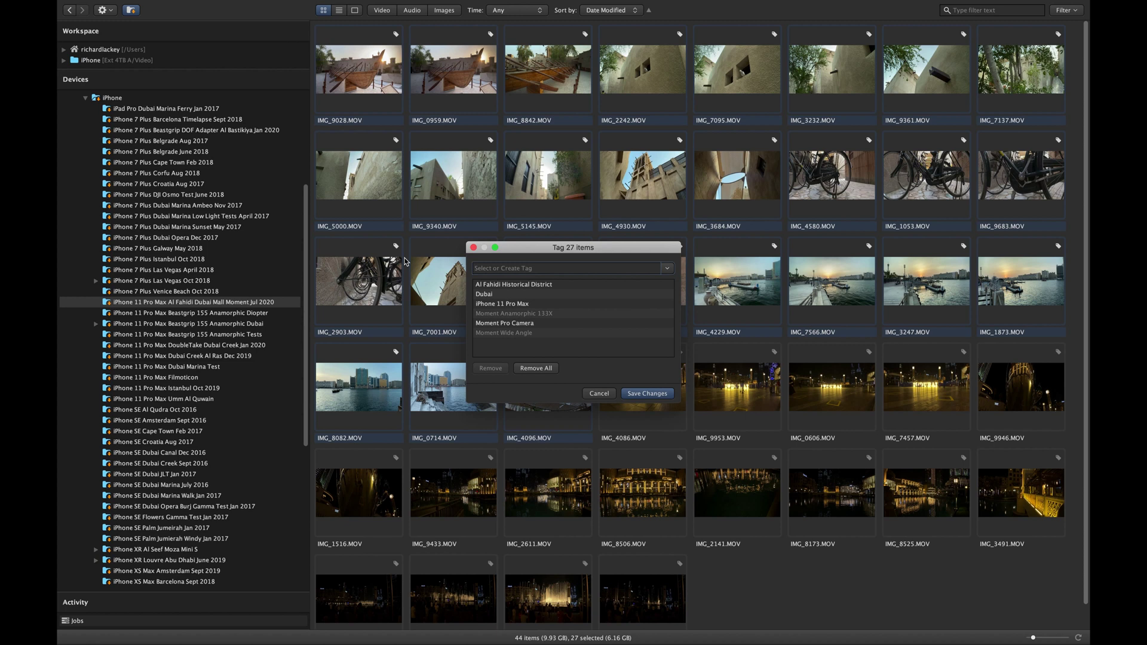
pyautogui.click(637, 395)
# List all 5741 iPhone-folder clips and test a text search for 'al fa' before clearing it.
pyautogui.press('super+2')
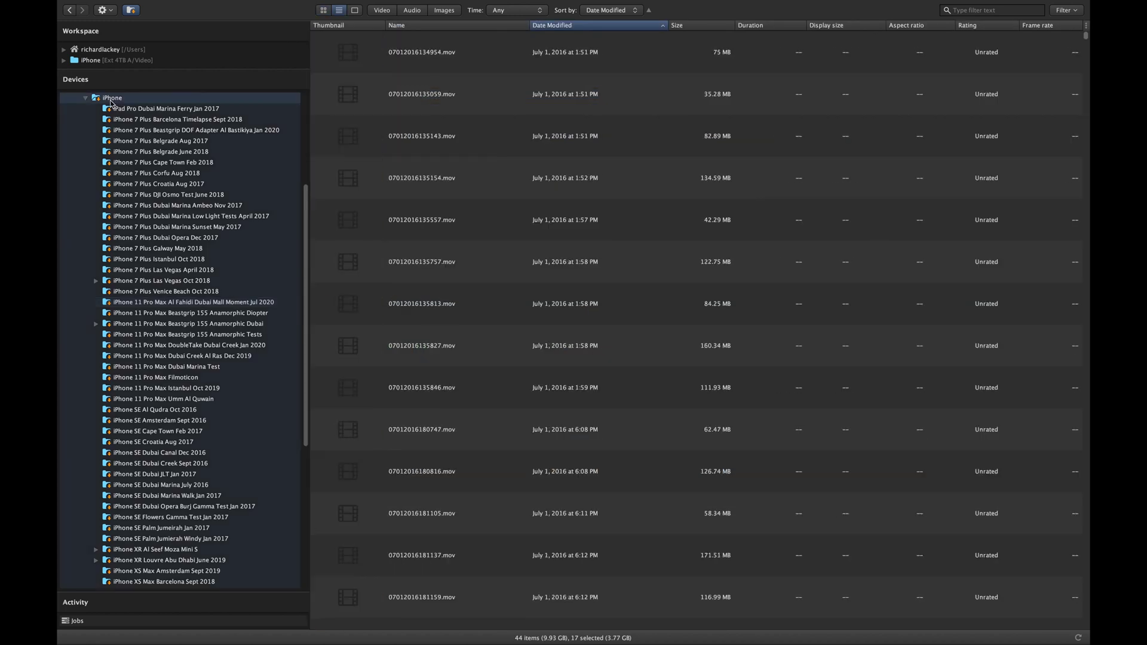
pyautogui.click(110, 98)
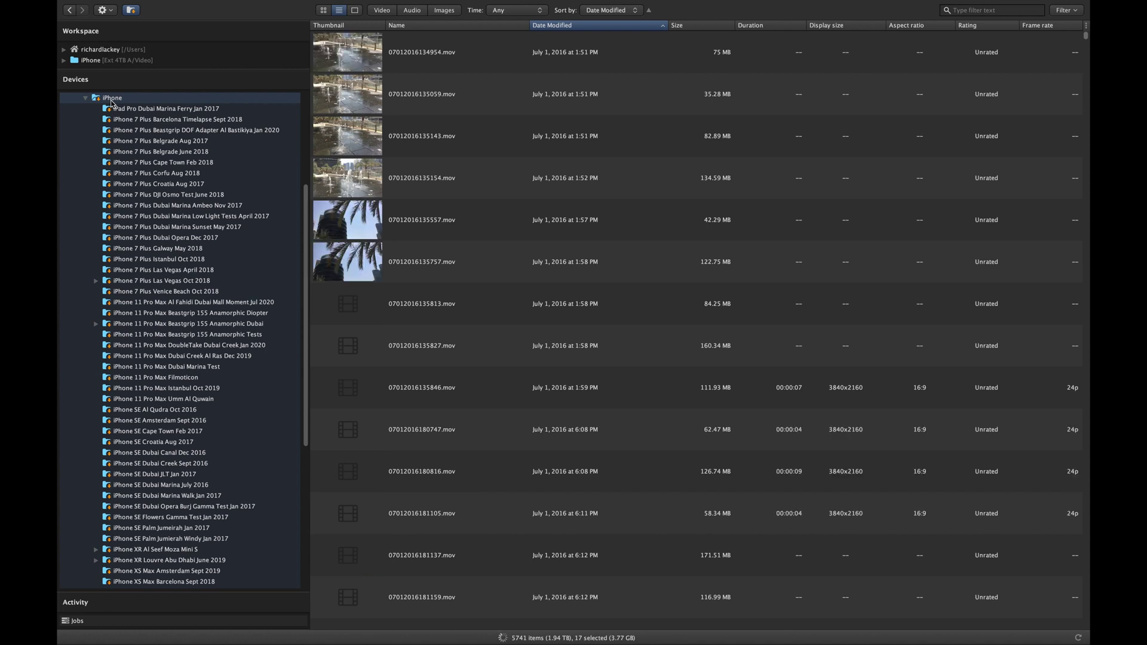
pyautogui.click(973, 10)
pyautogui.write('al fahi')
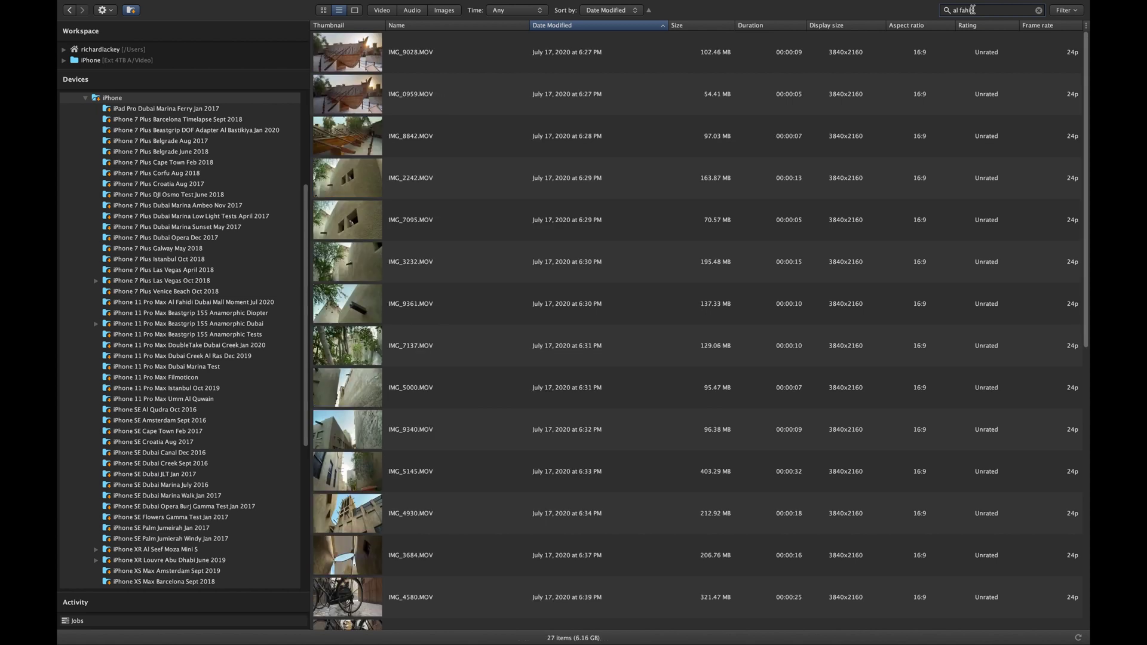
pyautogui.press('Escape')
# Add a tag filter for Moment Anamorphic 133X.
pyautogui.click(1079, 10)
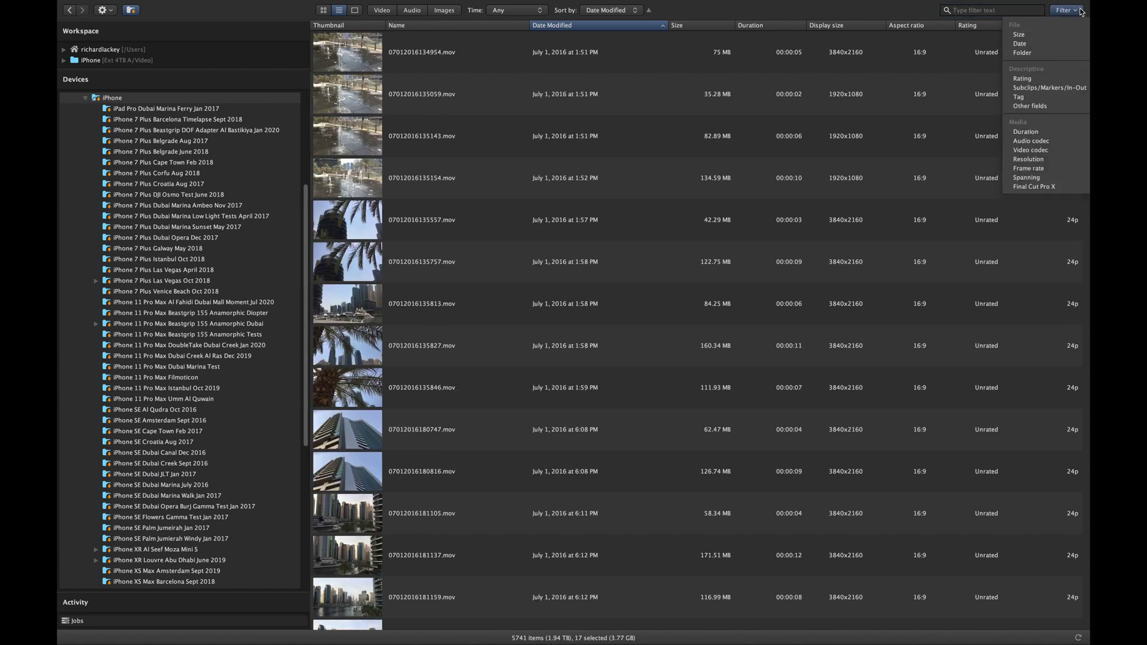
pyautogui.click(1035, 97)
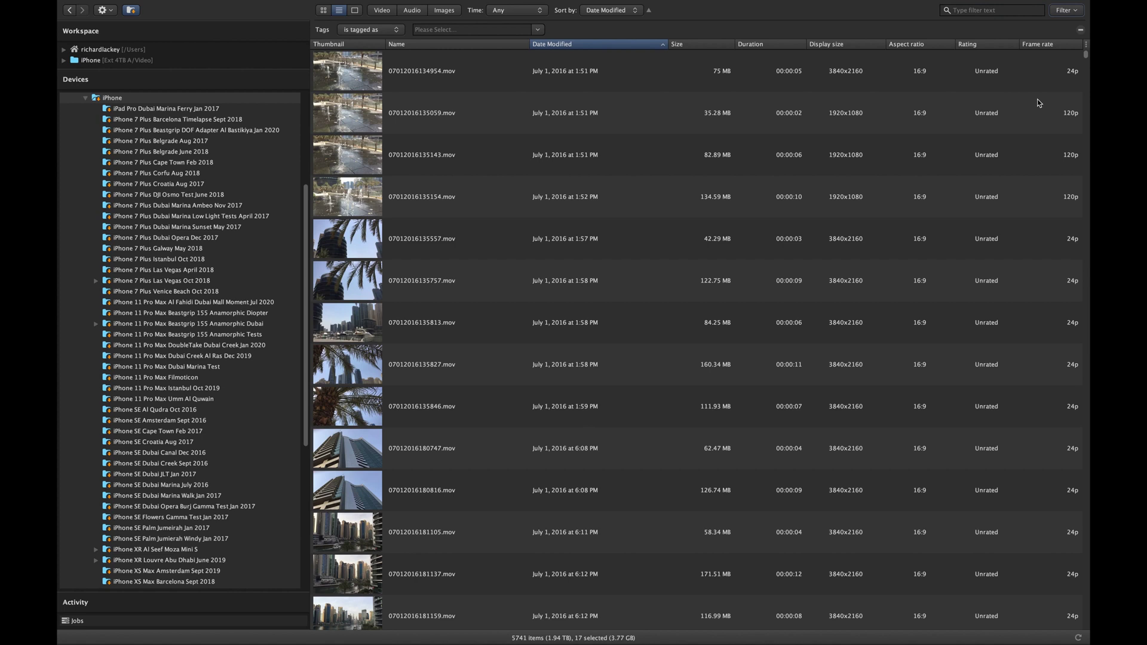
pyautogui.click(503, 32)
pyautogui.write('Moment Anamorphic 133X')
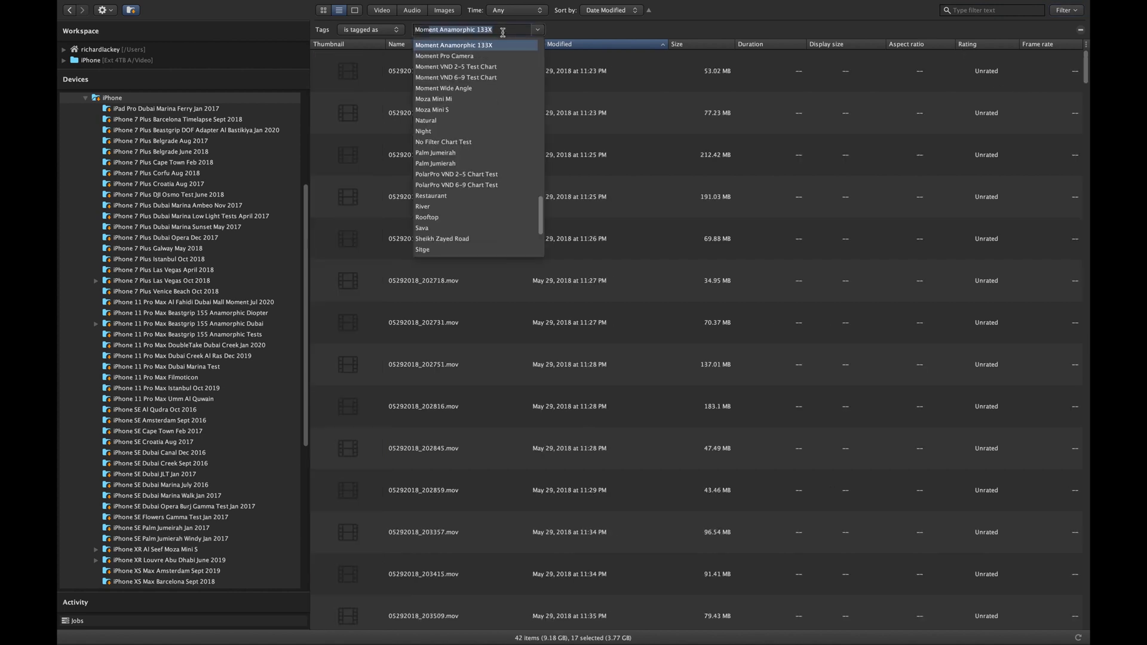
pyautogui.click(501, 46)
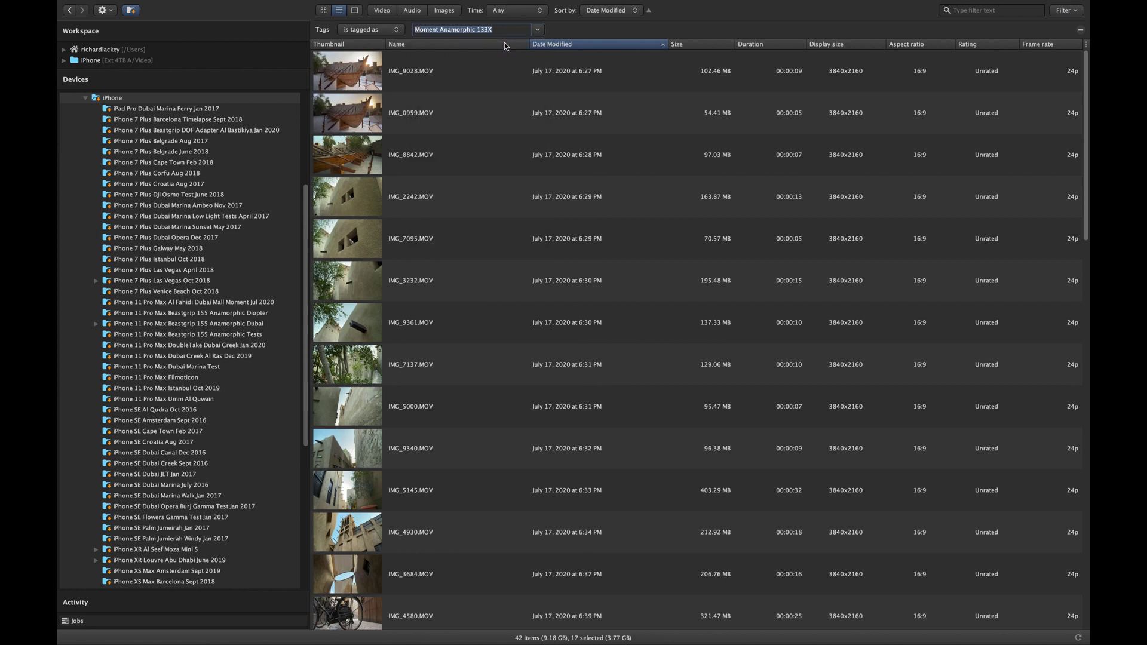
# Add a second tag filter for iPhone 11 Pro Max, then clear both filters.
pyautogui.click(1069, 12)
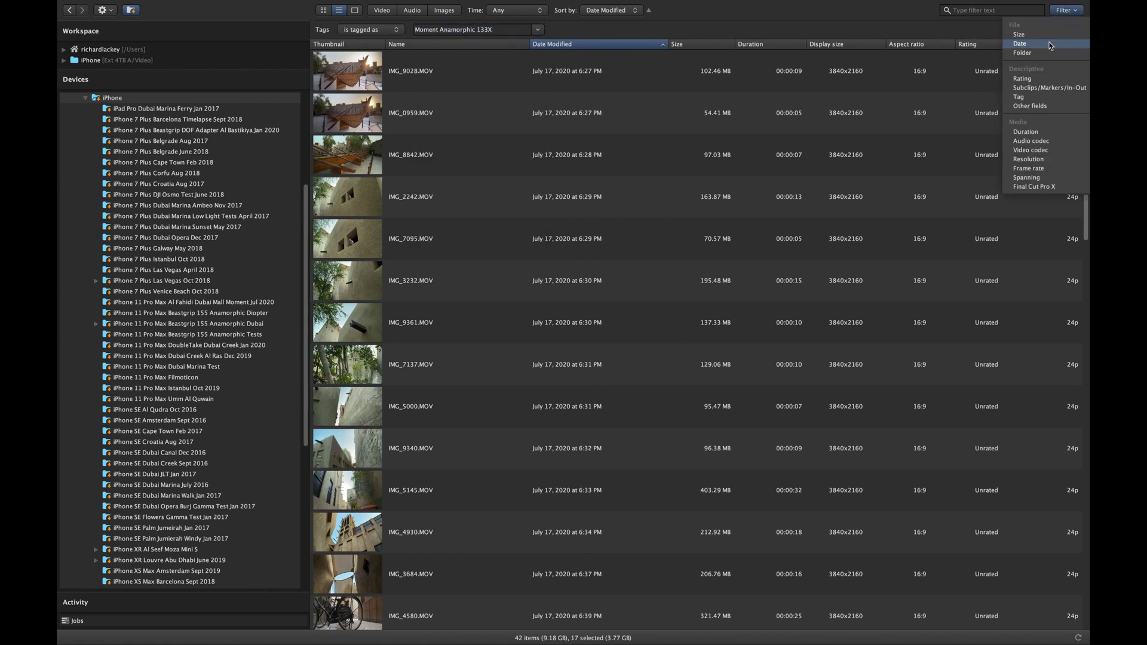
pyautogui.click(1039, 97)
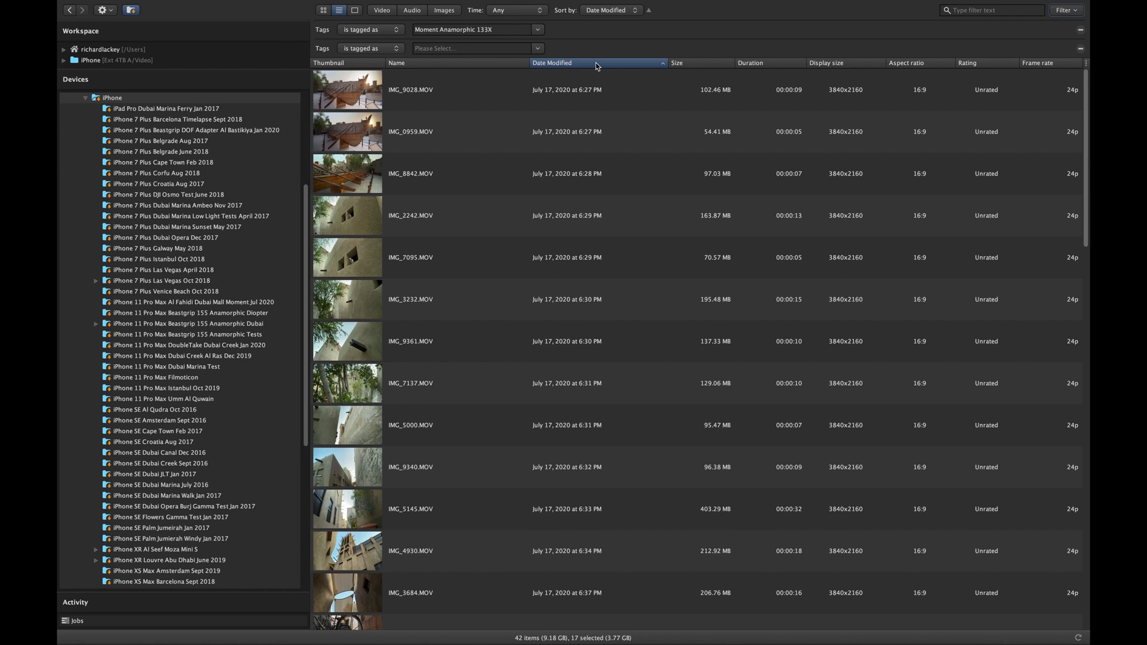
pyautogui.click(510, 48)
pyautogui.write('iPhone 7 Plus')
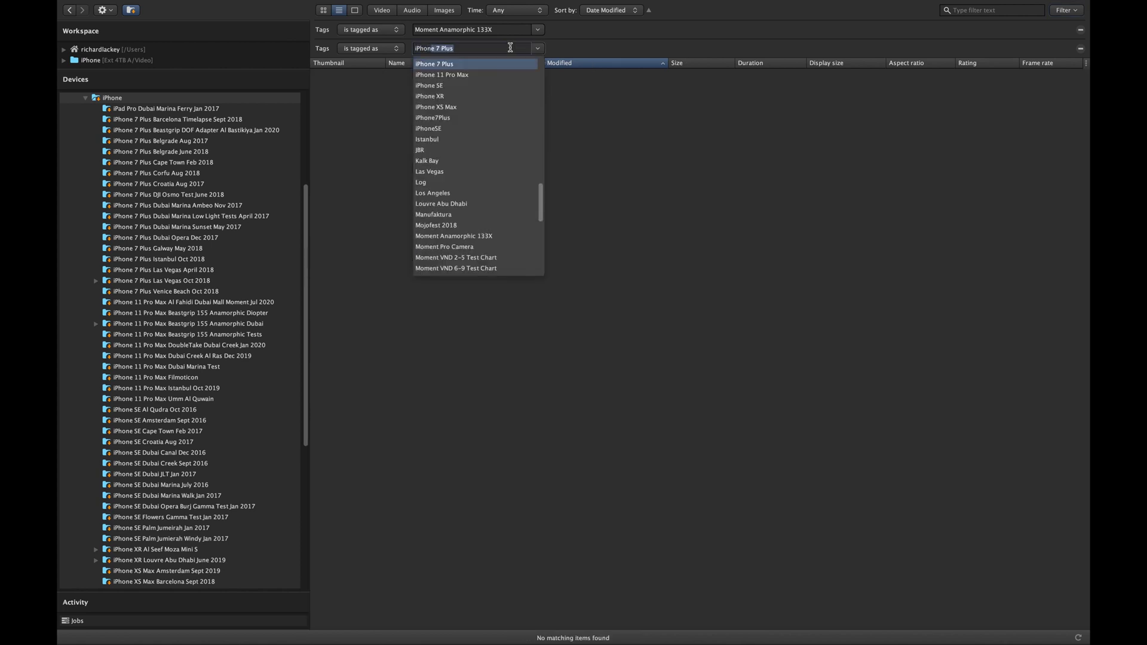
pyautogui.click(461, 75)
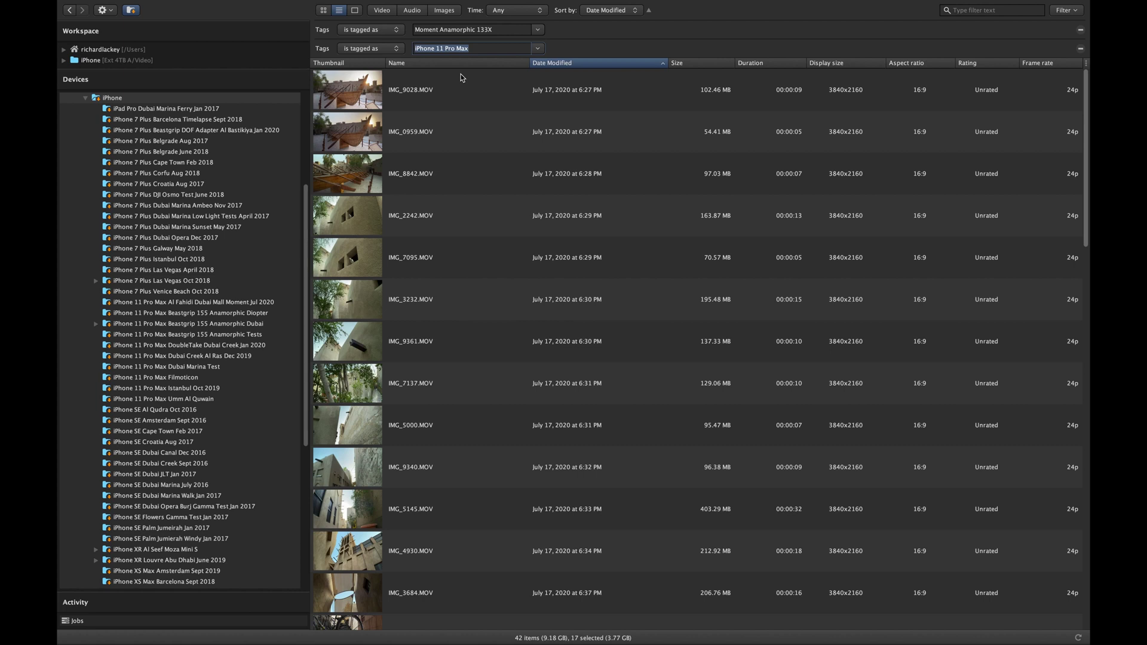
pyautogui.click(1000, 11)
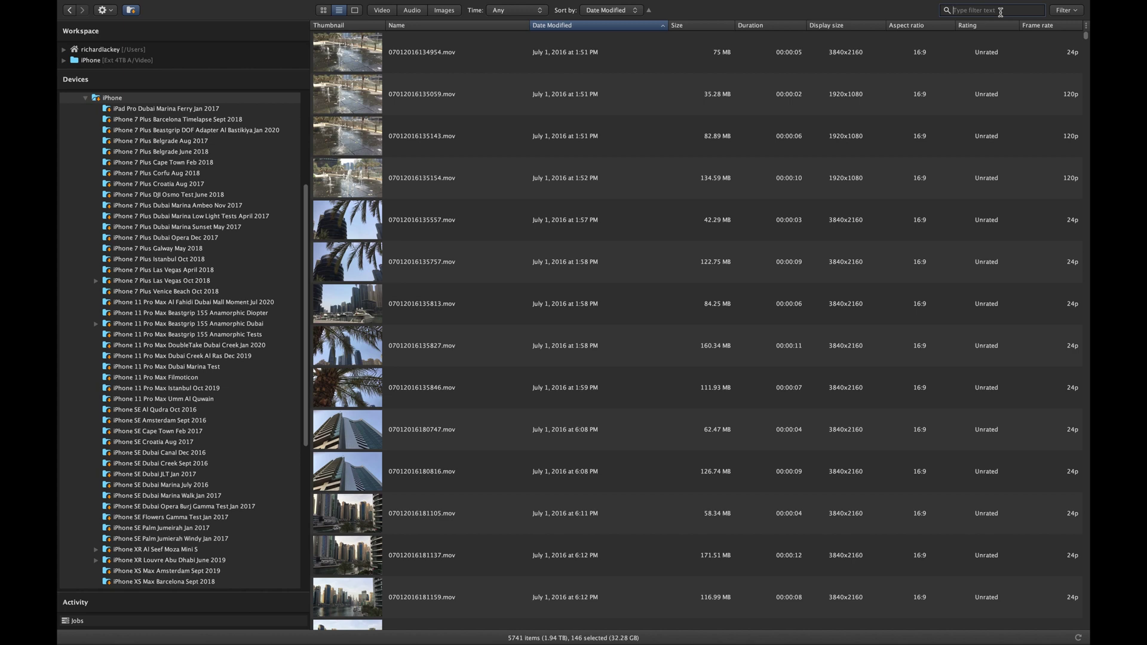
# Search the clips for desert, then los angeles, ending on istanbul with 394 matches.
pyautogui.write('desert')
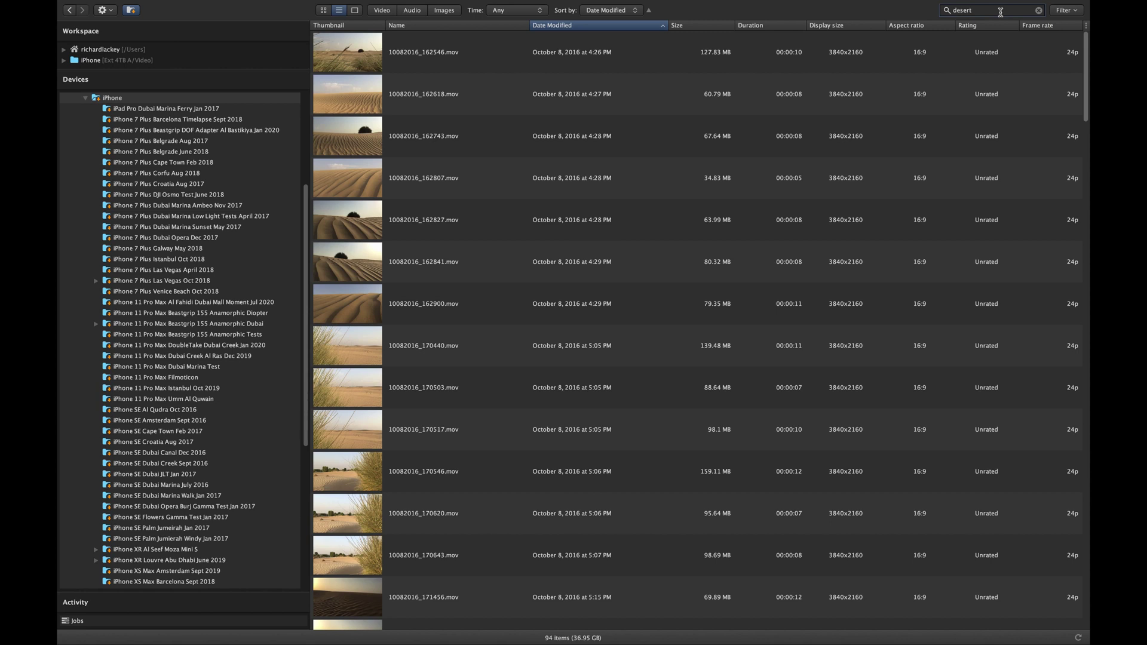
pyautogui.click(1039, 11)
pyautogui.write('los')
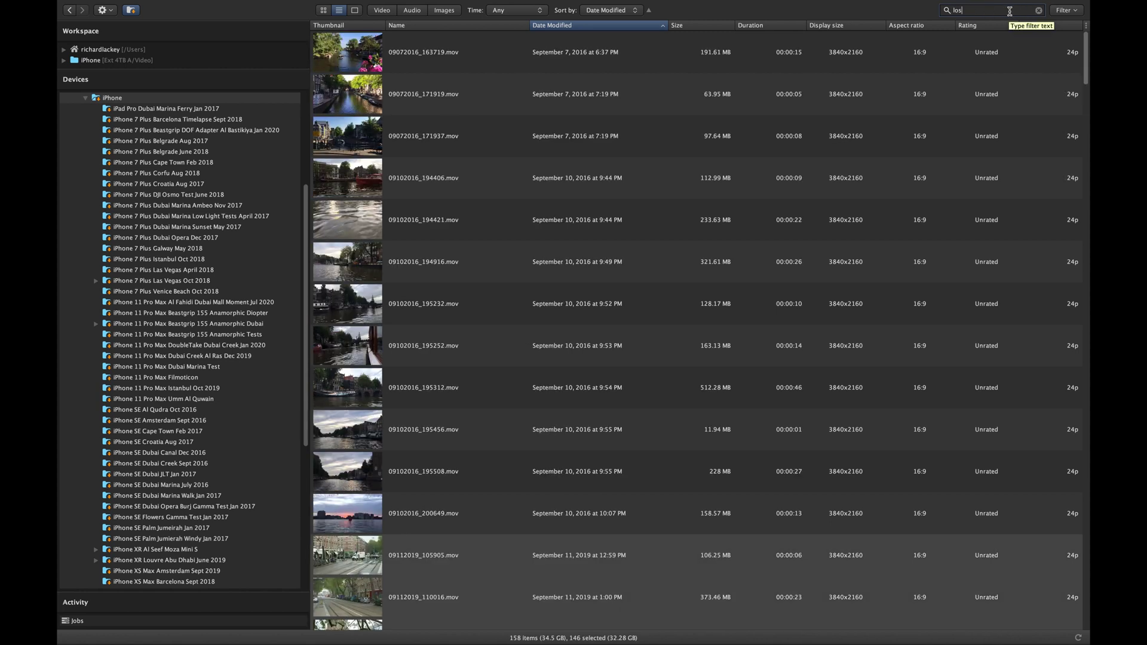
pyautogui.write(' angeles')
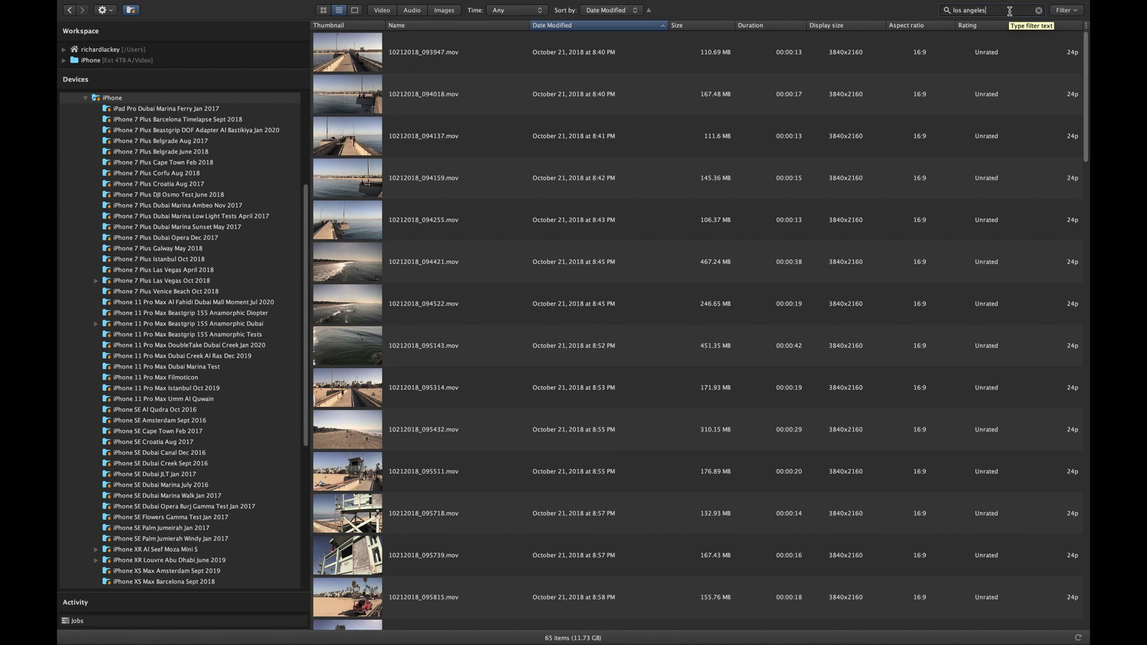
pyautogui.moveTo(1009, 11); pyautogui.dragTo(937, 8)
pyautogui.write('istanbul')
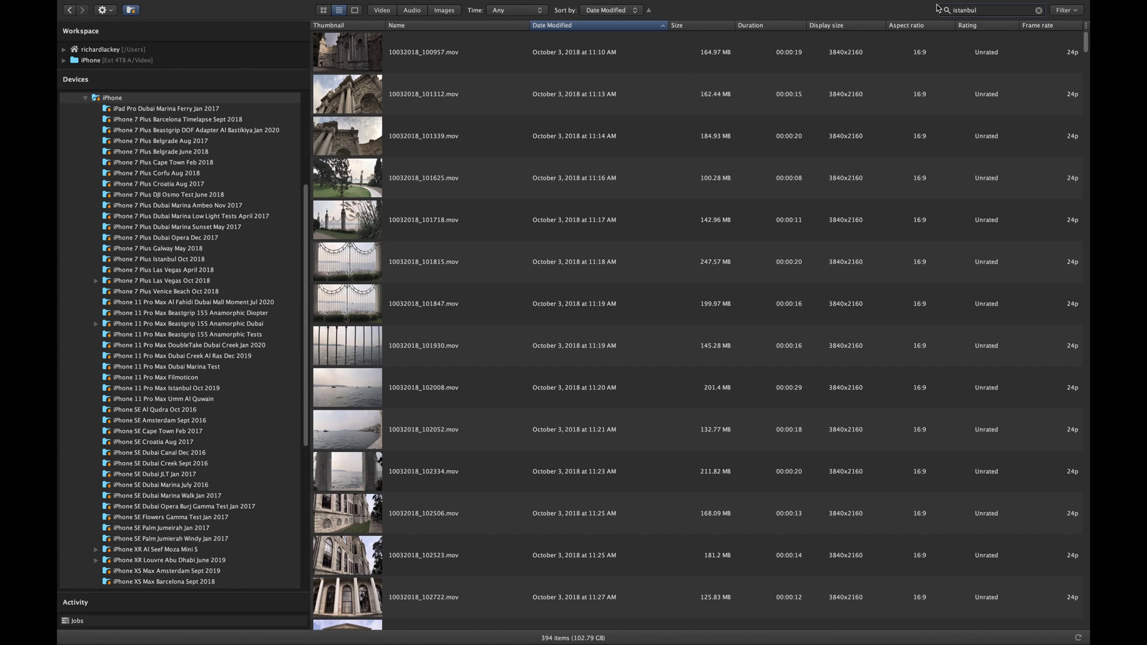
# Add an iPhone 11 Pro Max tag filter to the istanbul search and select the last clip.
pyautogui.click(1076, 12)
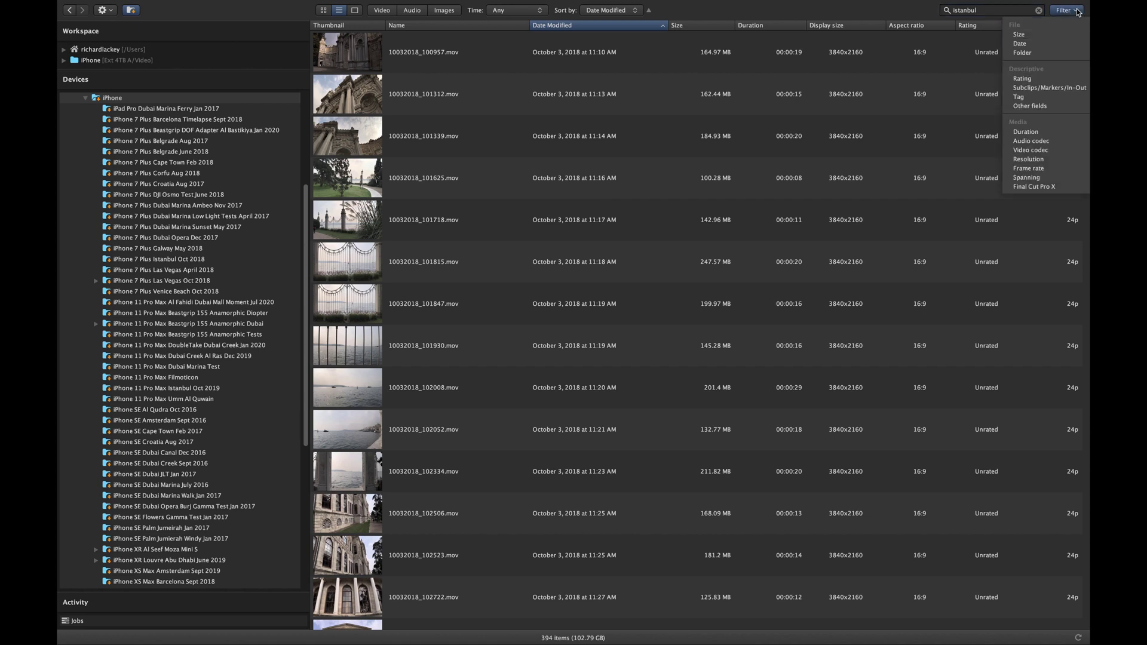
pyautogui.click(1045, 99)
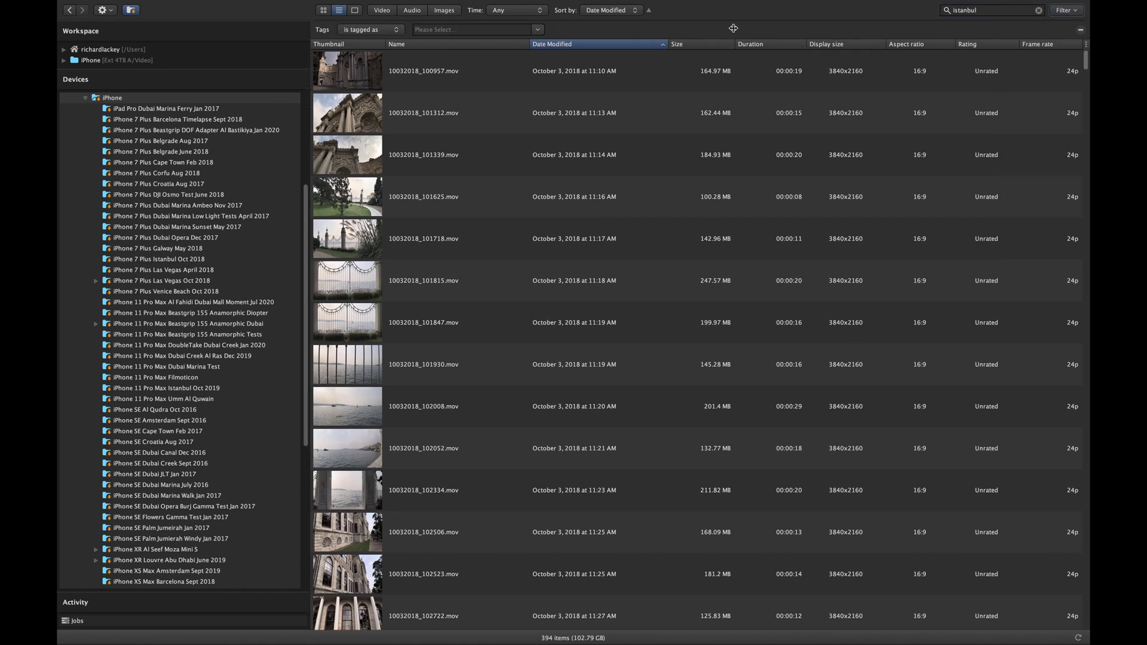
pyautogui.click(433, 29)
pyautogui.write('iPhon')
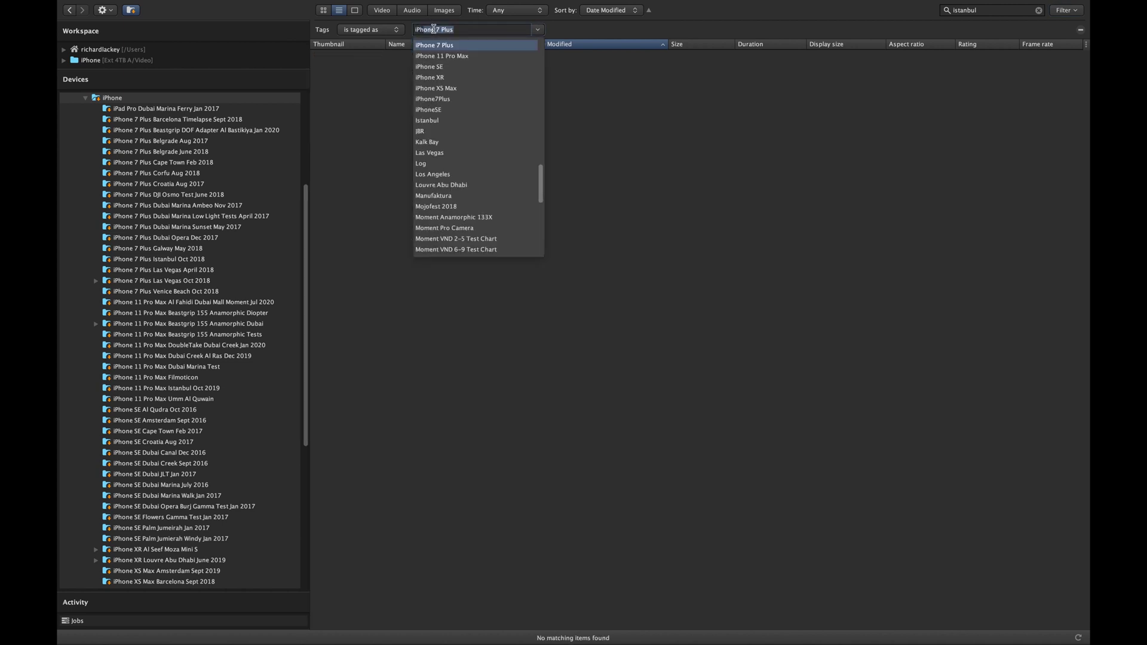
pyautogui.write('e 11 Pro Max')
pyautogui.press('Return')
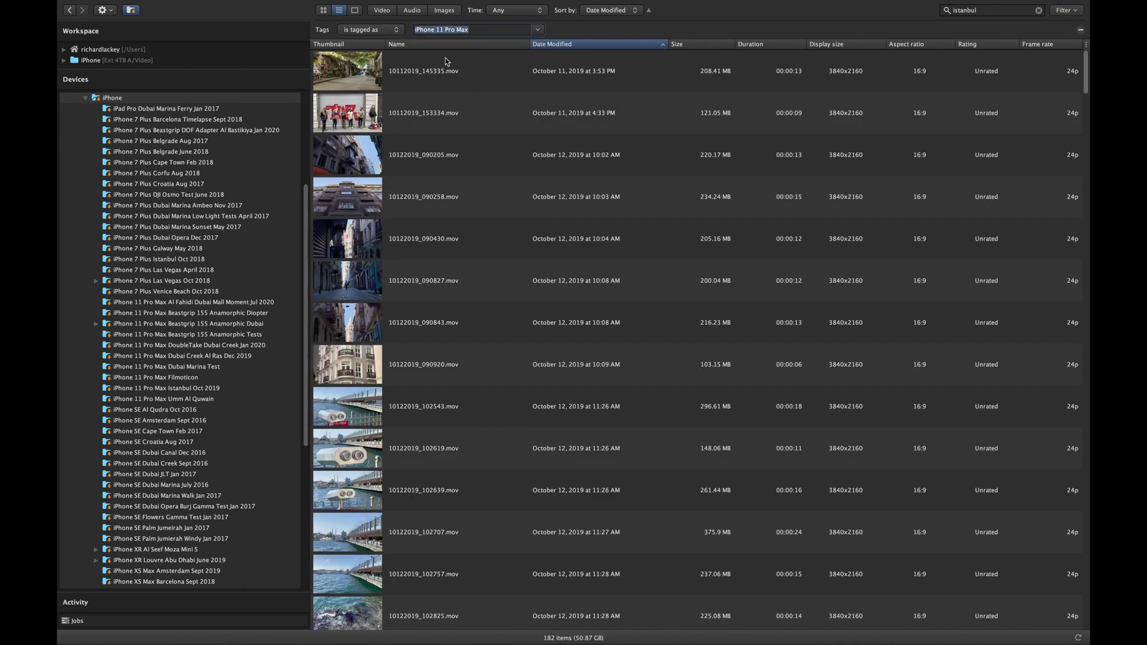
pyautogui.click(330, 612)
pyautogui.rightClick(330, 612)
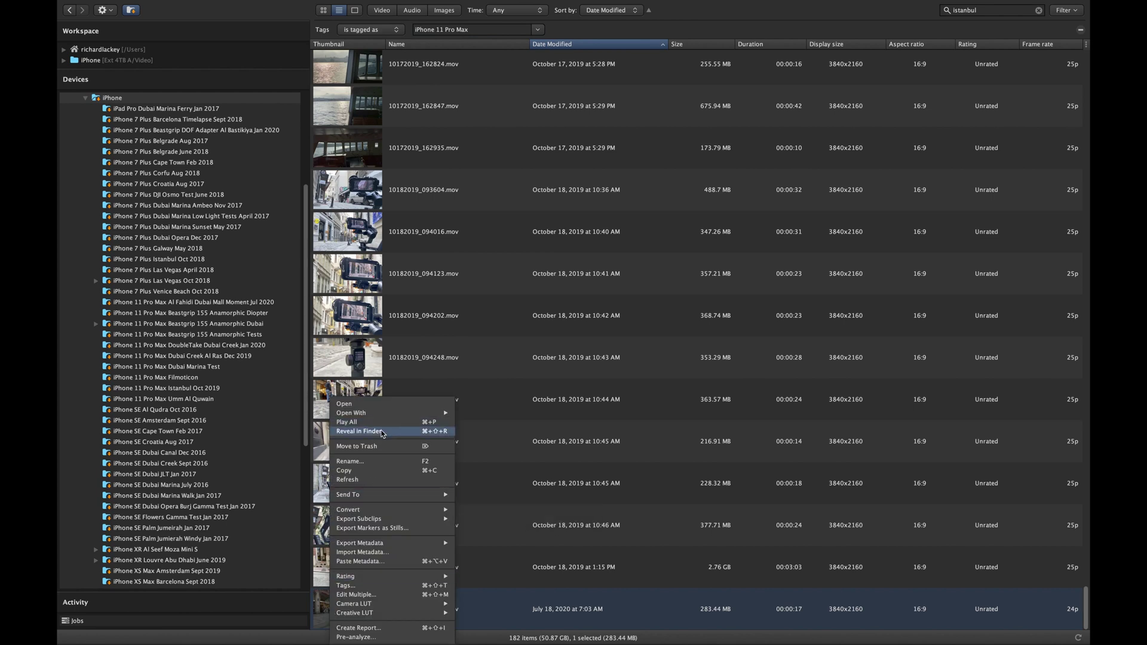
pyautogui.click(382, 432)
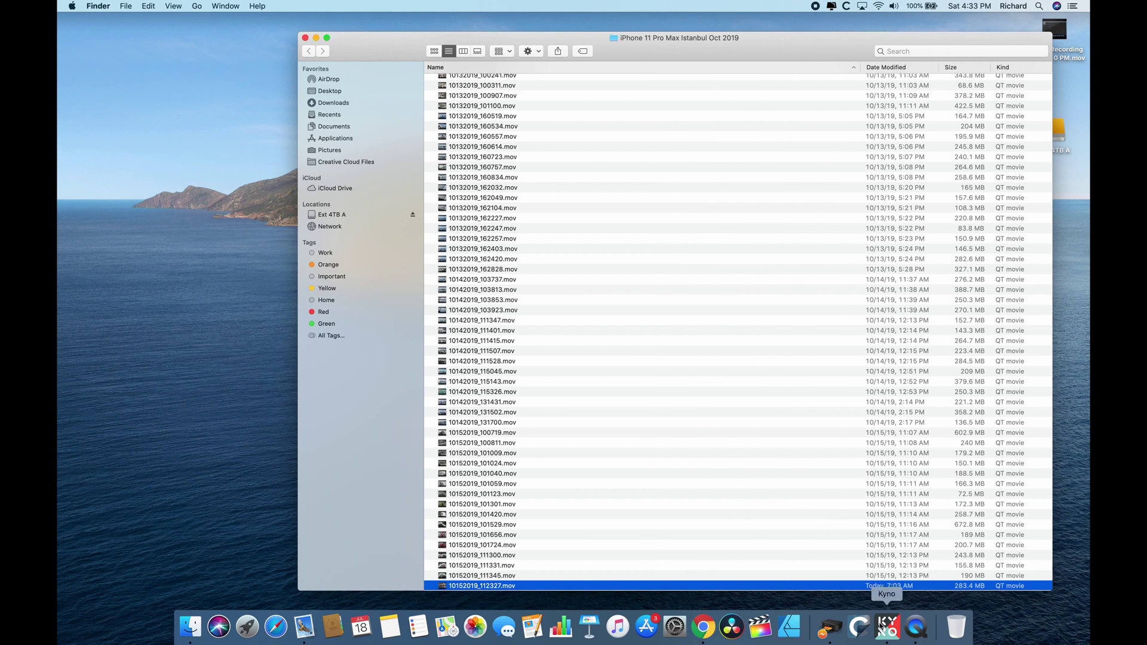
pyautogui.click(886, 626)
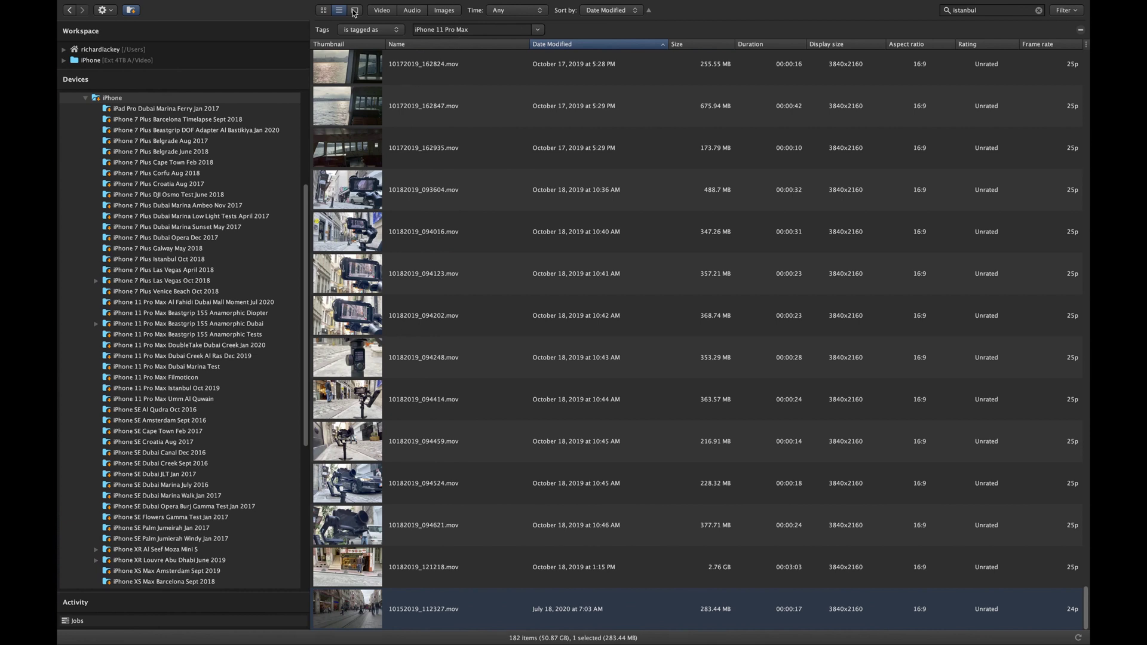
# Preview 10152019_112327.mov in the single-clip viewer with the FiLMiCdeLOGv2 camera LUT and play it.
pyautogui.click(354, 11)
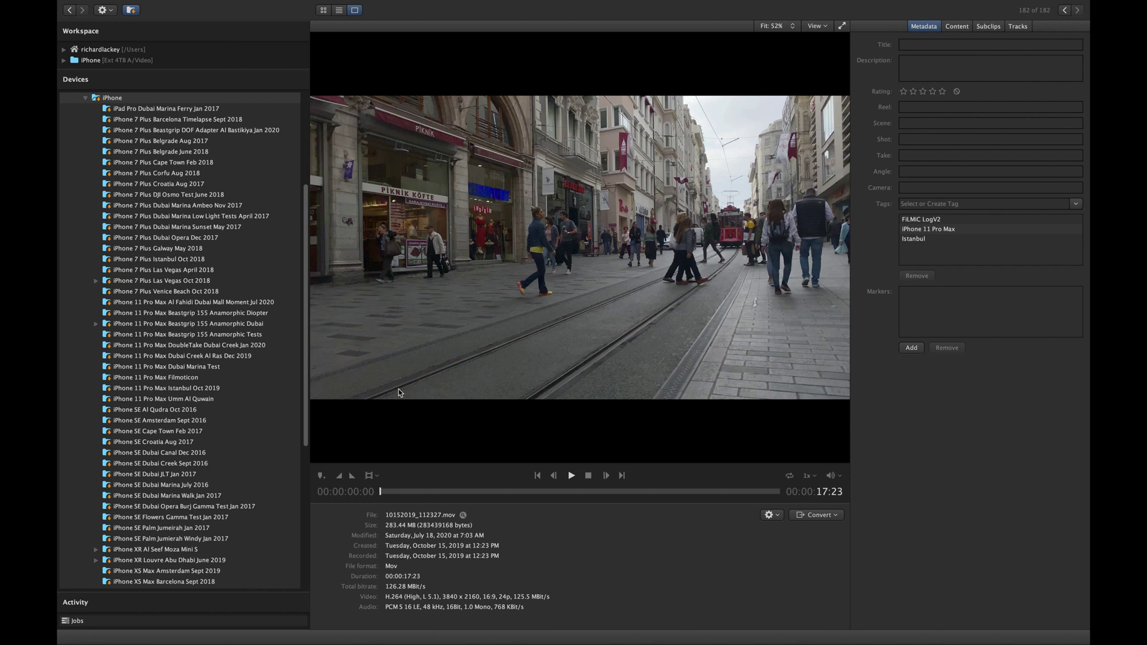
pyautogui.click(823, 27)
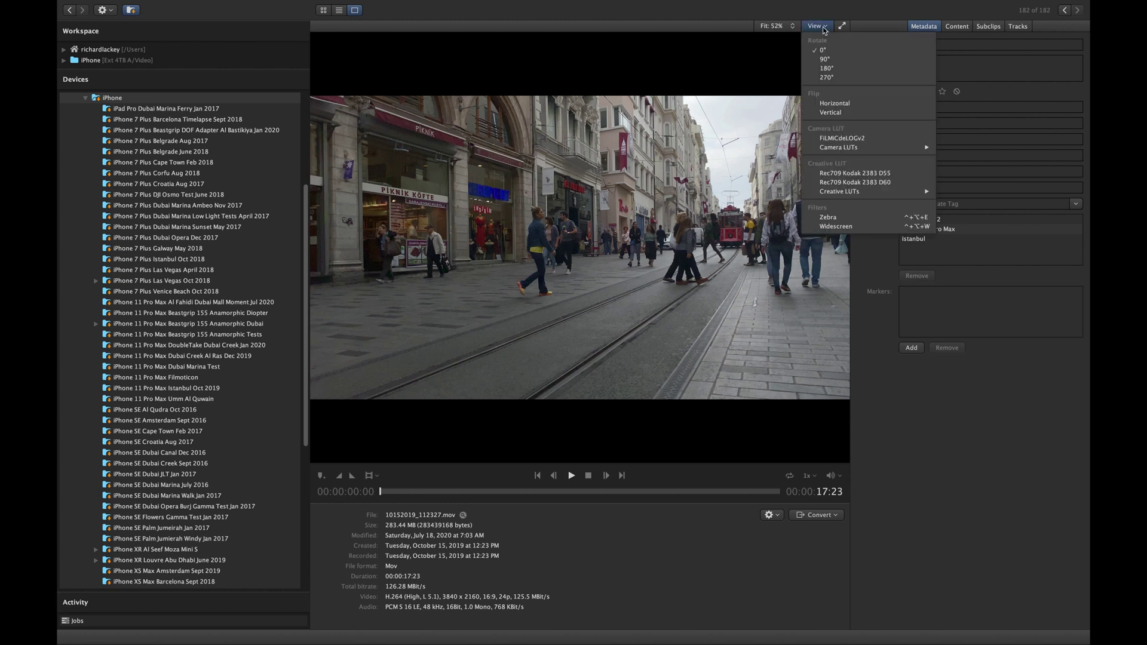
pyautogui.moveTo(878, 150)
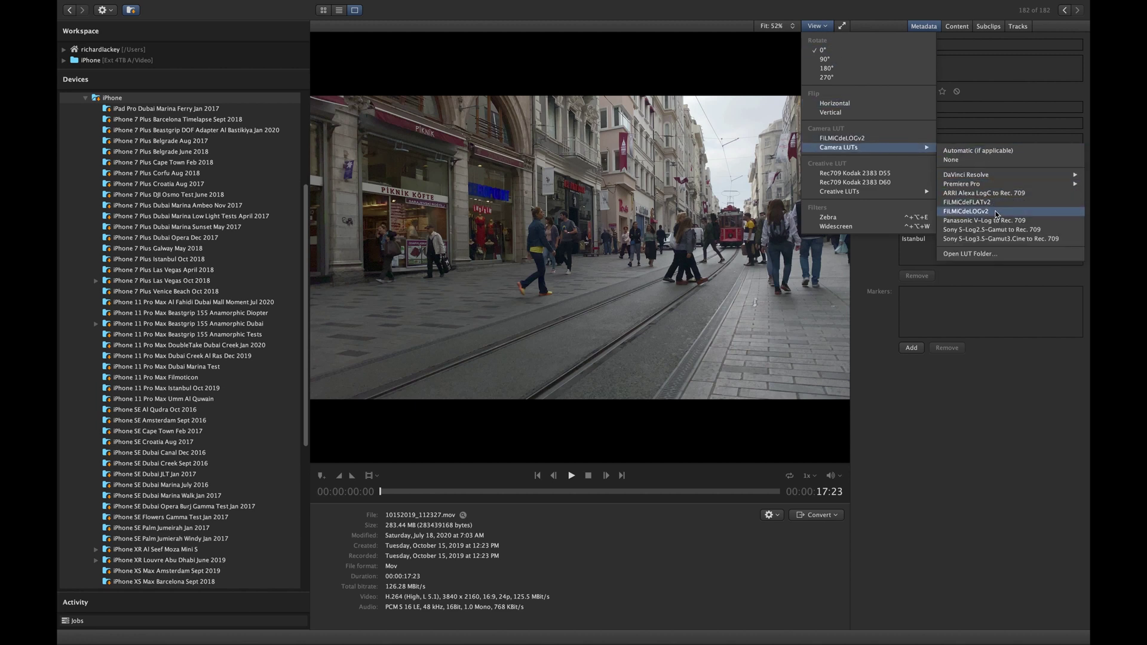
pyautogui.click(857, 139)
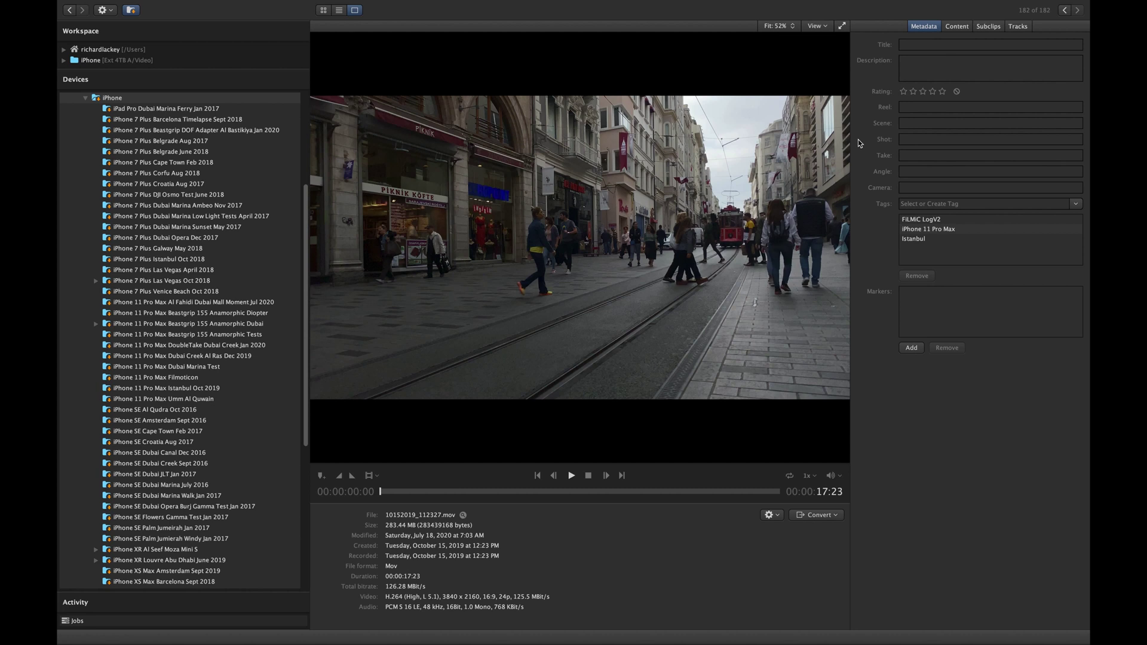
pyautogui.click(571, 476)
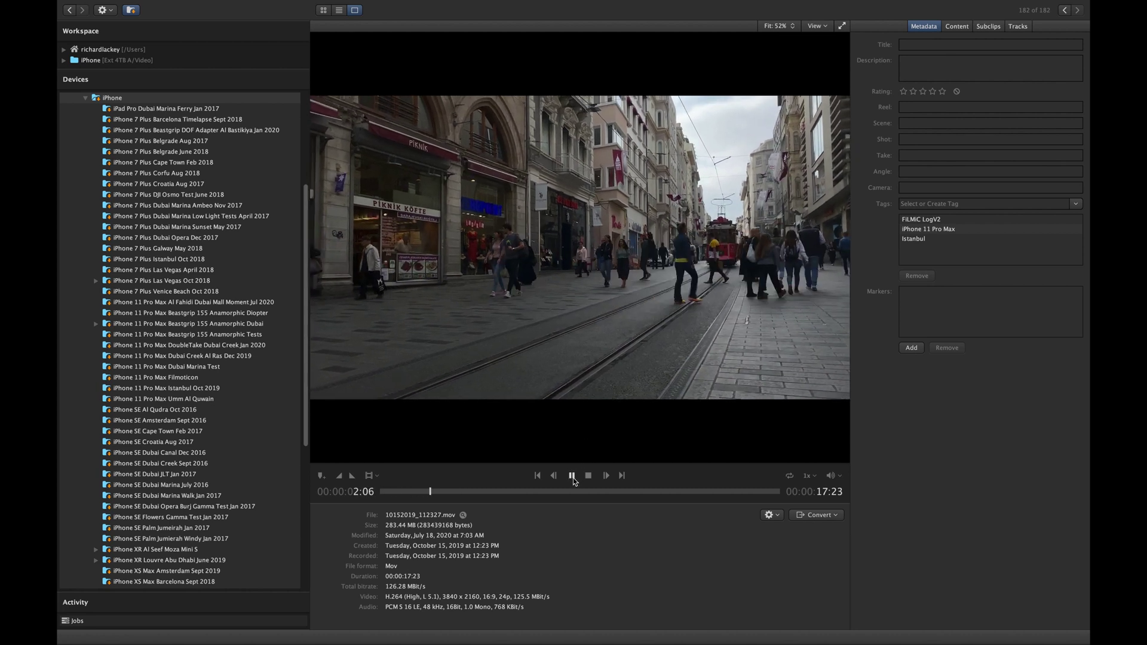
# Pause, move to the passing red tram, and add a 'tram passing' marker at 00:00:11:01.
pyautogui.click(571, 476)
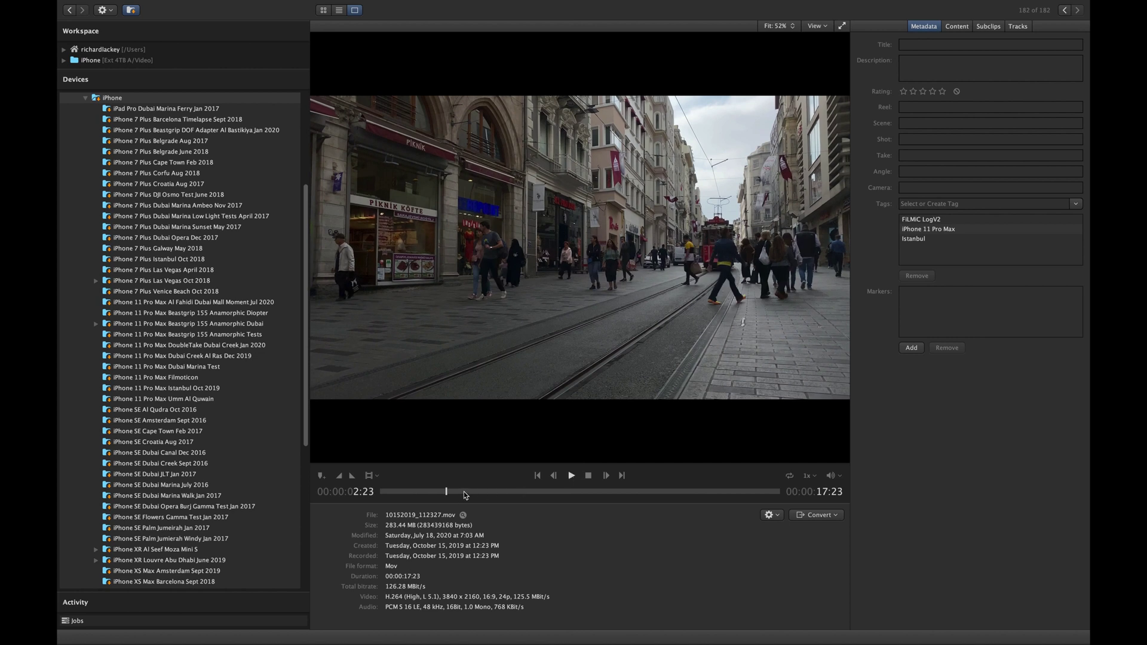
pyautogui.moveTo(446, 491); pyautogui.dragTo(626, 491)
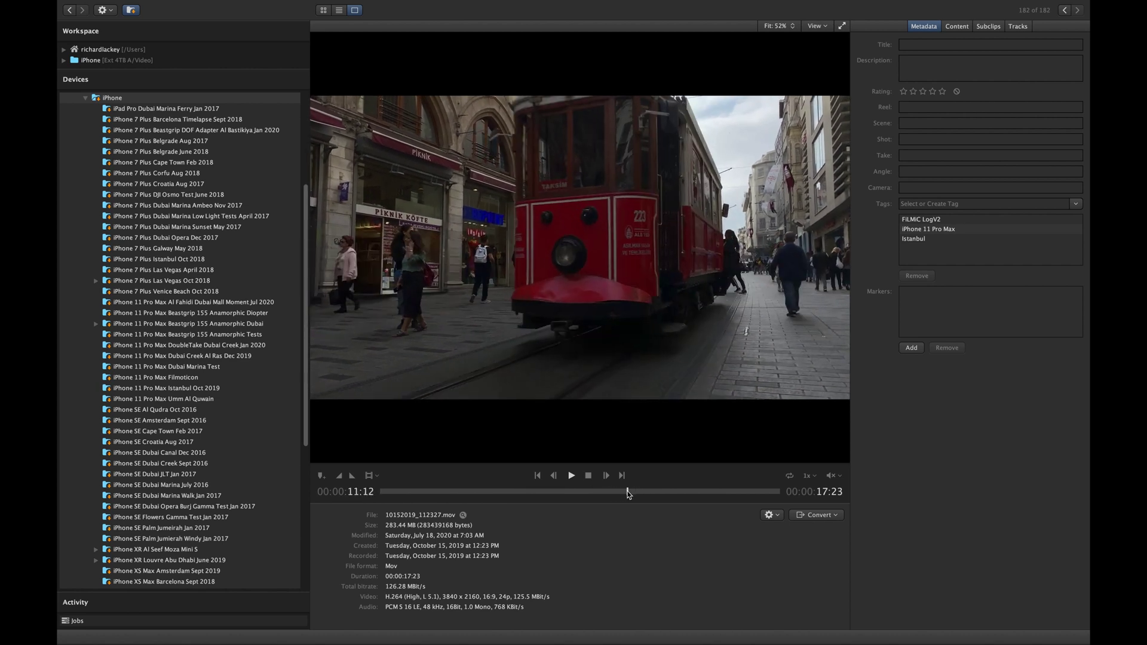
pyautogui.click(911, 349)
pyautogui.write('tram passing')
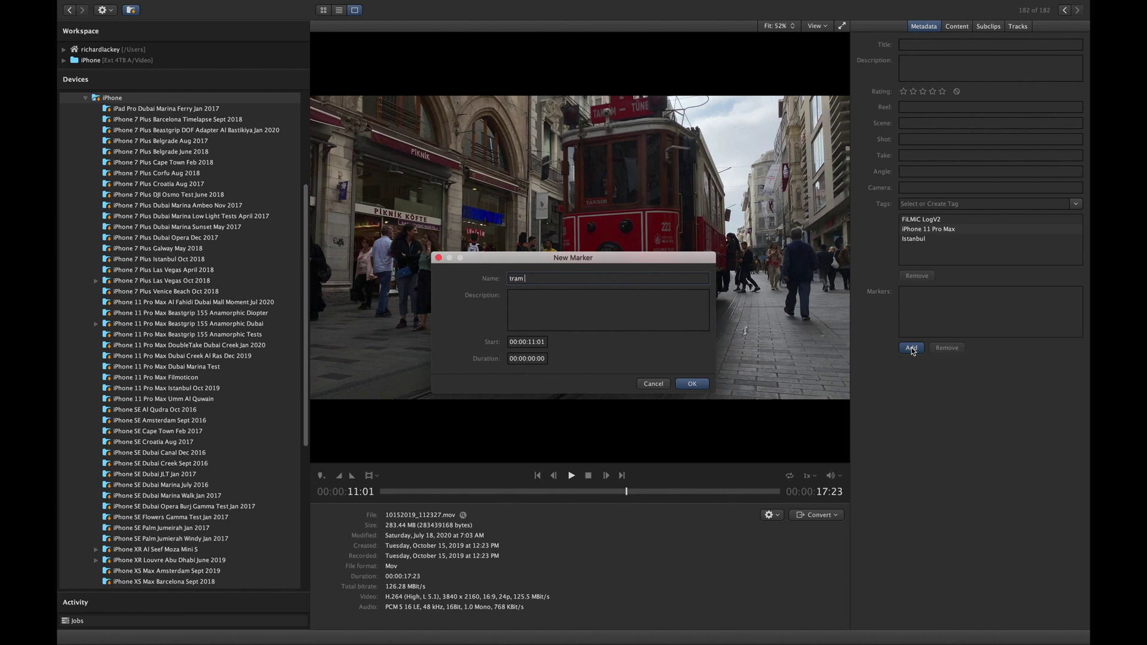
pyautogui.click(694, 385)
pyautogui.click(339, 11)
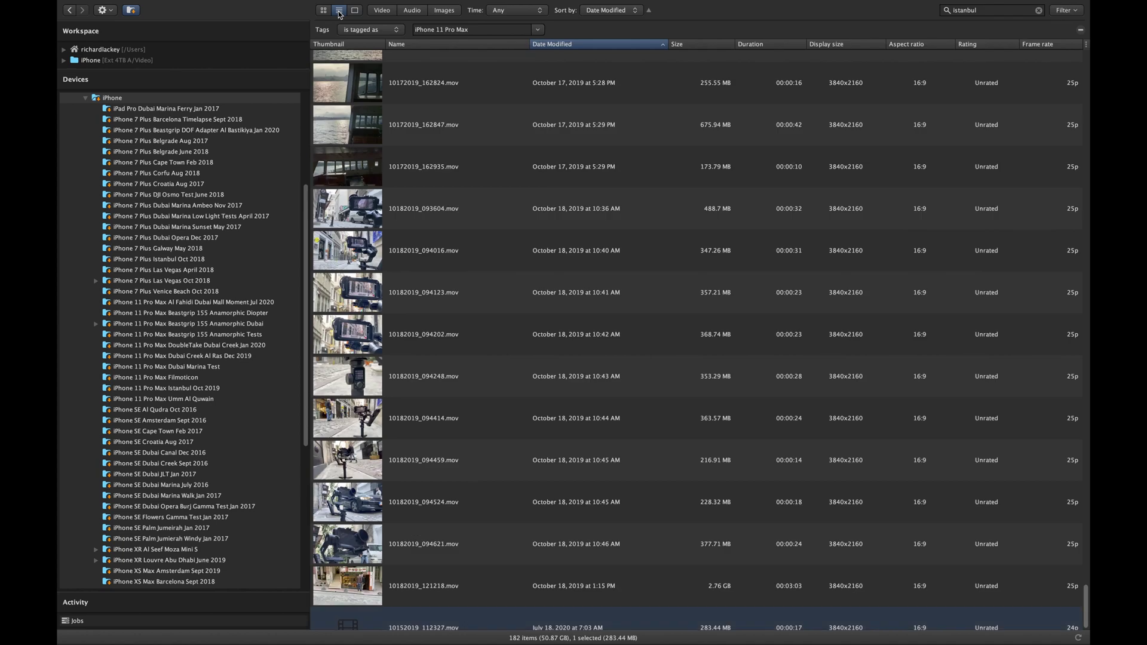
pyautogui.click(966, 11)
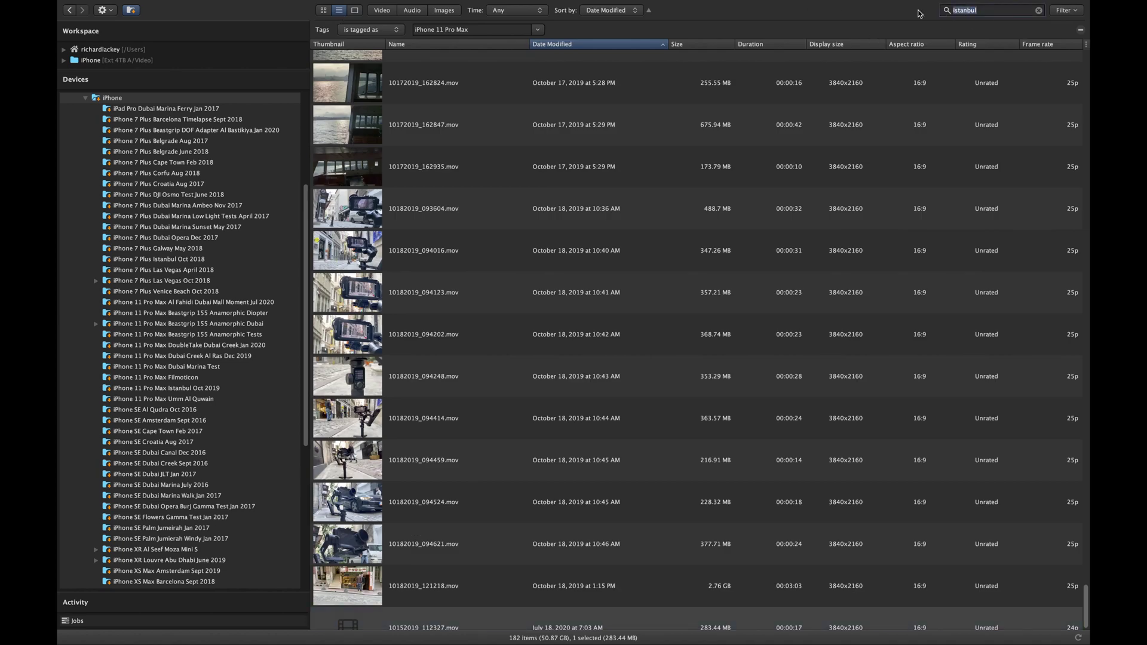
pyautogui.press('super+a')
pyautogui.write('tram passing')
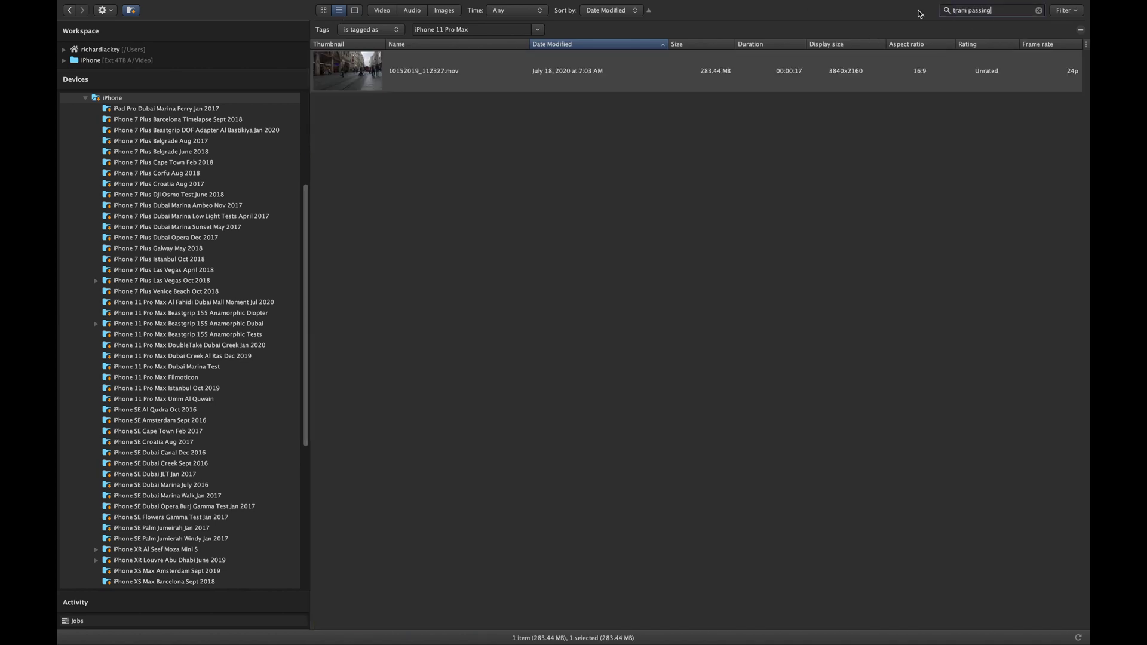
pyautogui.click(459, 80)
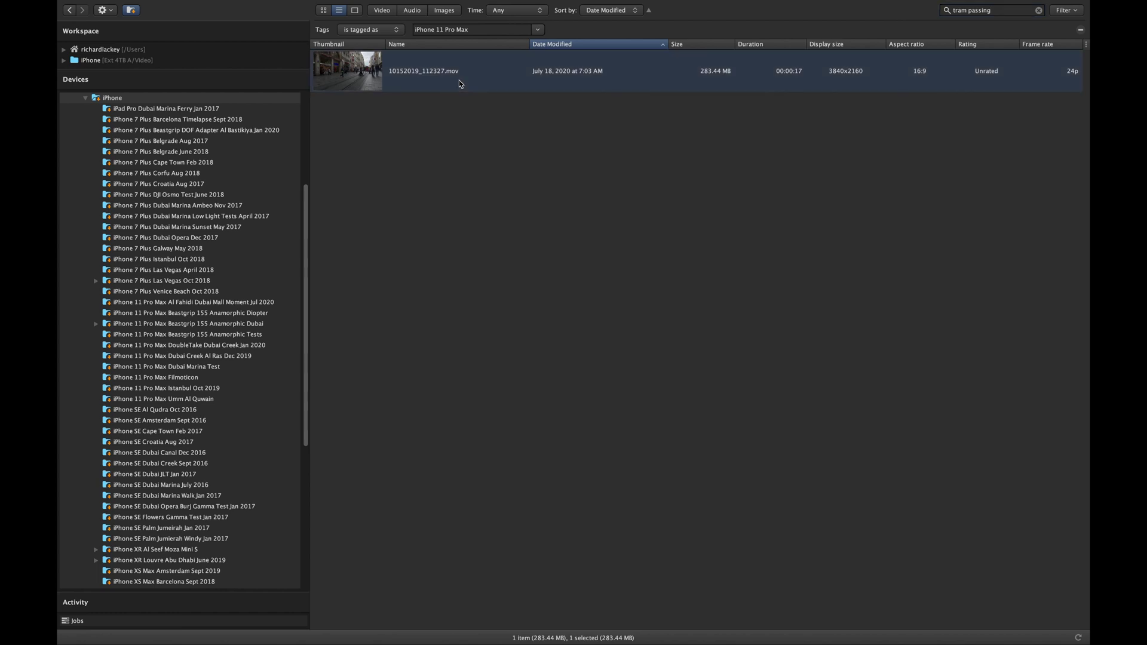
pyautogui.click(354, 10)
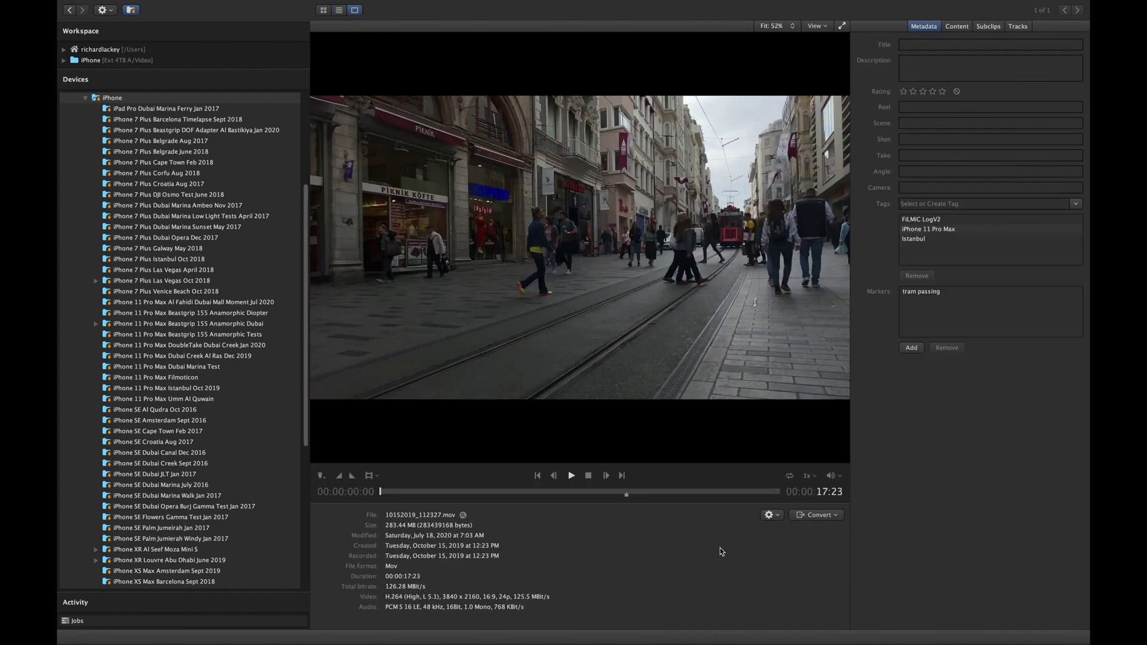
pyautogui.click(770, 515)
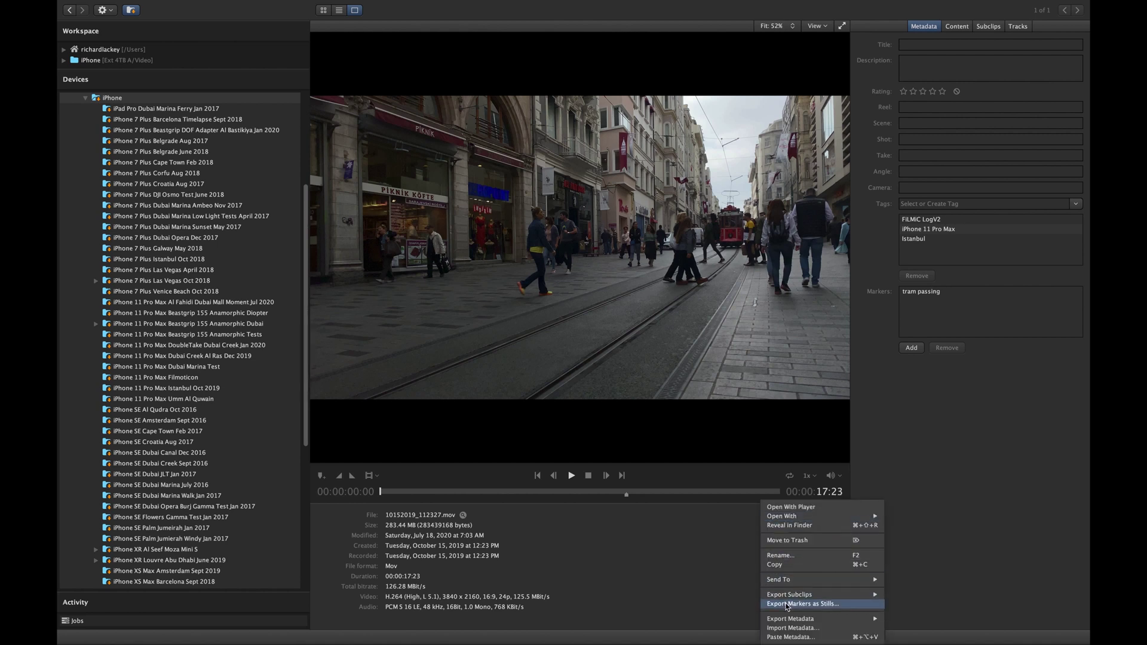
pyautogui.click(787, 604)
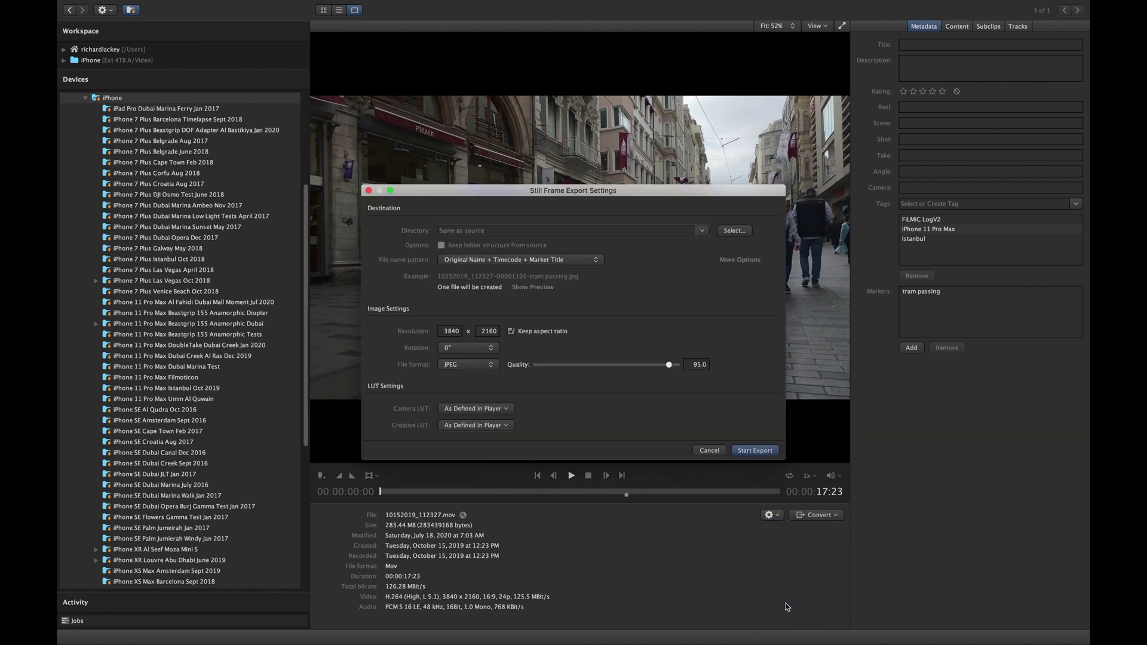
pyautogui.click(708, 451)
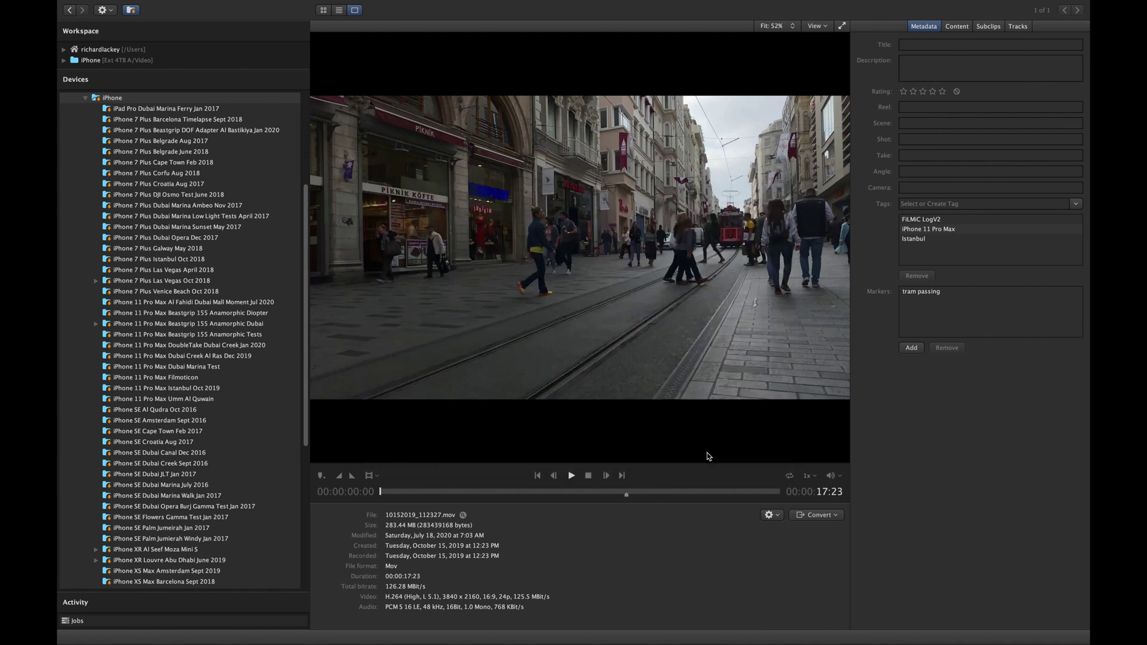
# From list view, send 10152019_112327.mov to DaVinci Resolve with subclips as markers and metadata in XMP.
pyautogui.click(339, 11)
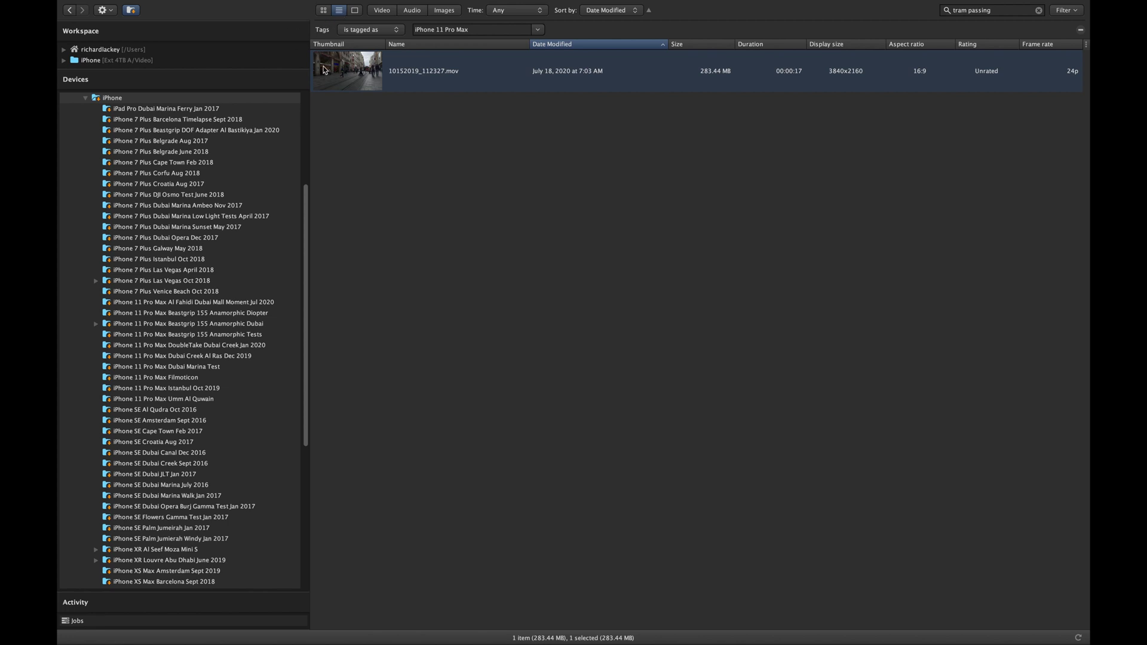
pyautogui.rightClick(344, 80)
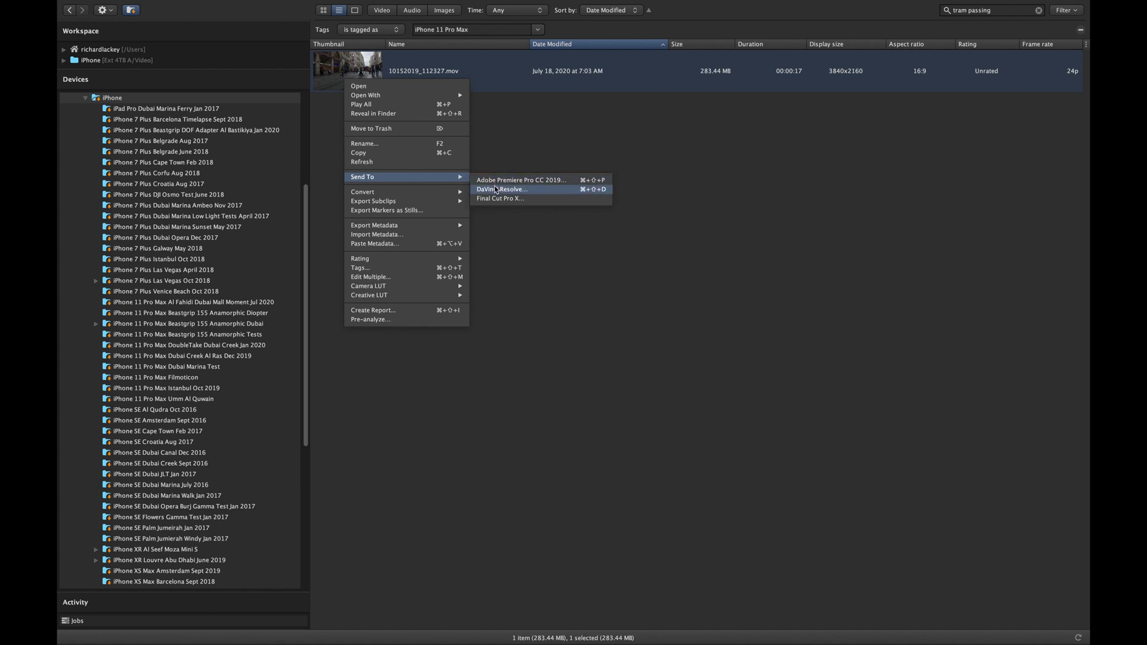
pyautogui.click(495, 189)
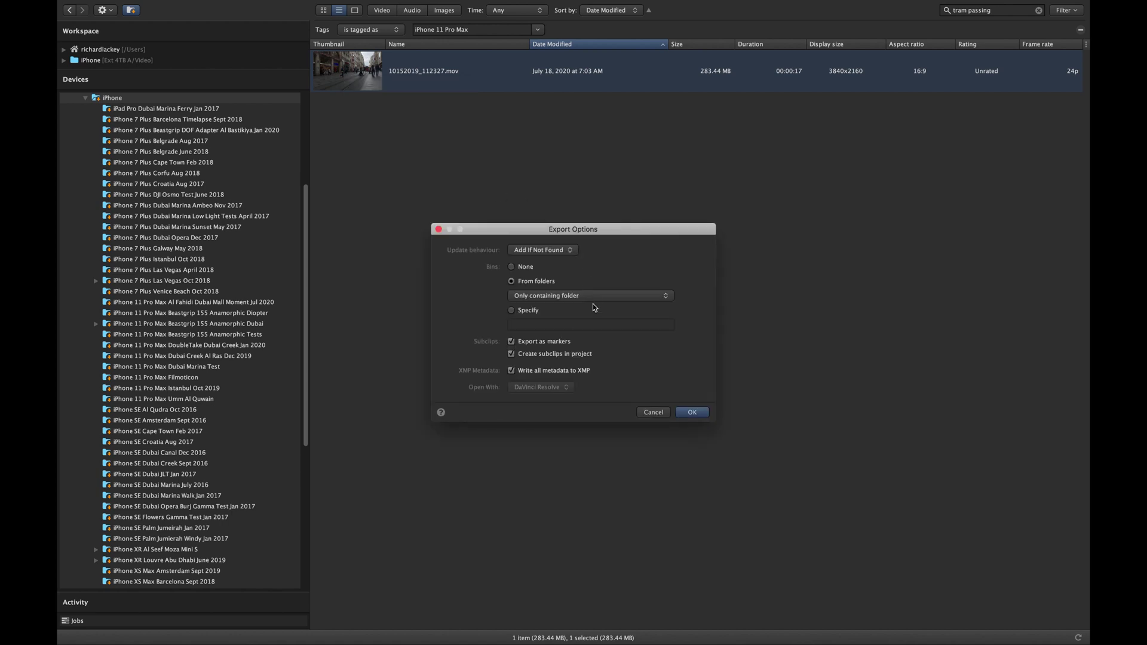
pyautogui.click(693, 415)
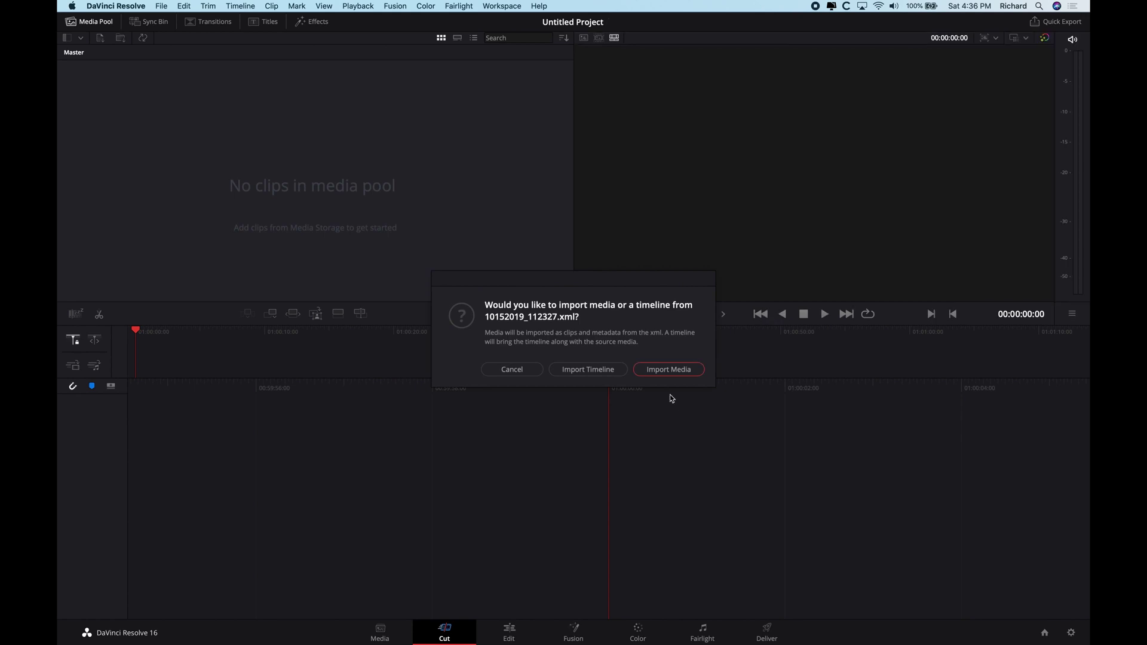
# Import 10152019_112327.mov into Resolve, check its keywords and tram passing marker, then return to Kyno.
pyautogui.click(668, 370)
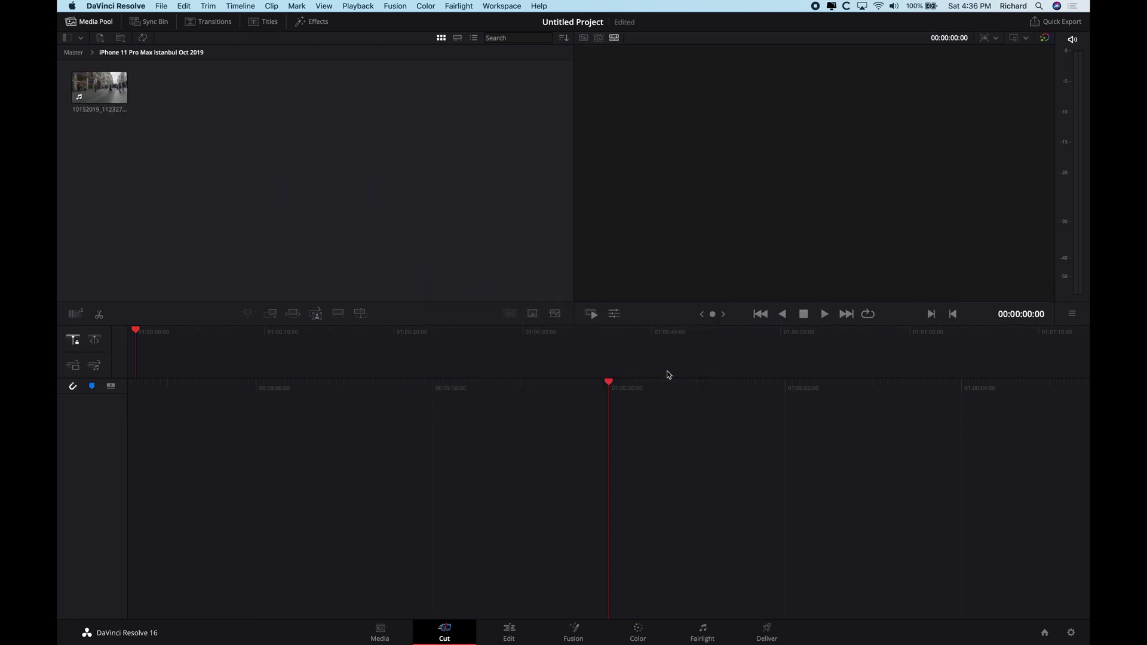
pyautogui.click(380, 634)
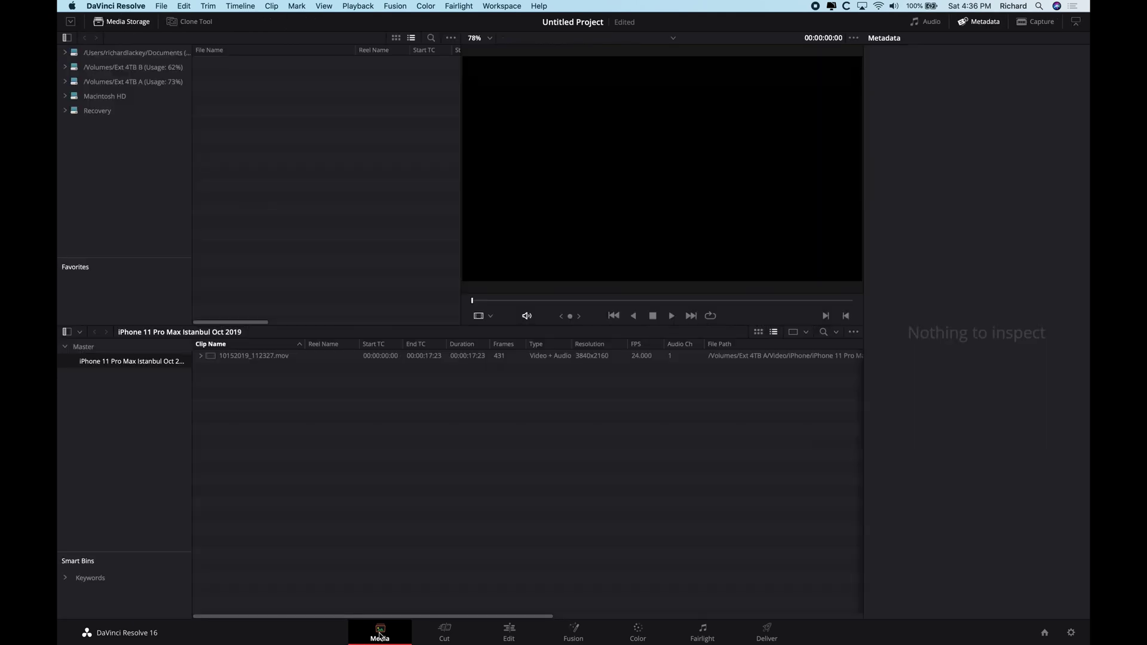
pyautogui.click(365, 357)
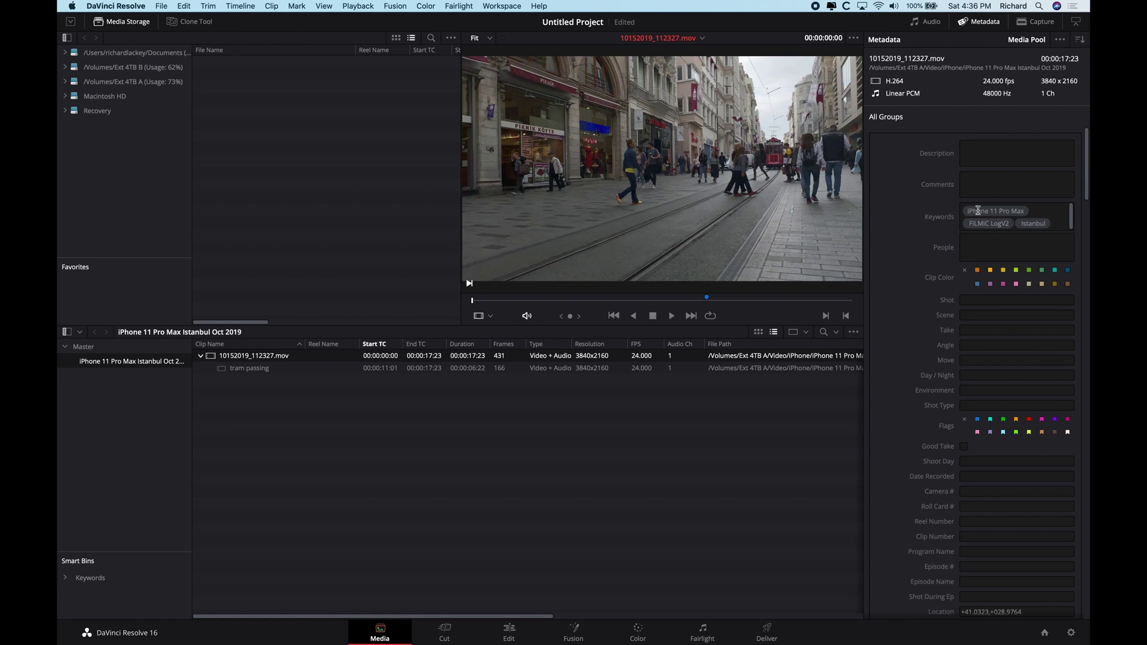
pyautogui.doubleClick(707, 297)
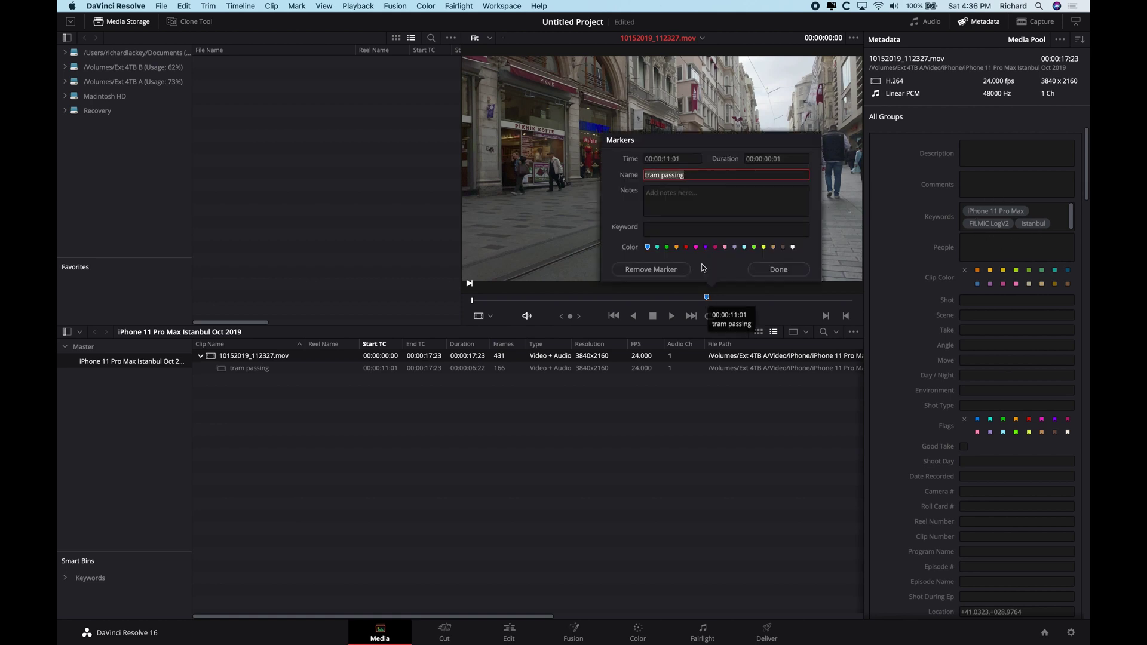
pyautogui.click(779, 270)
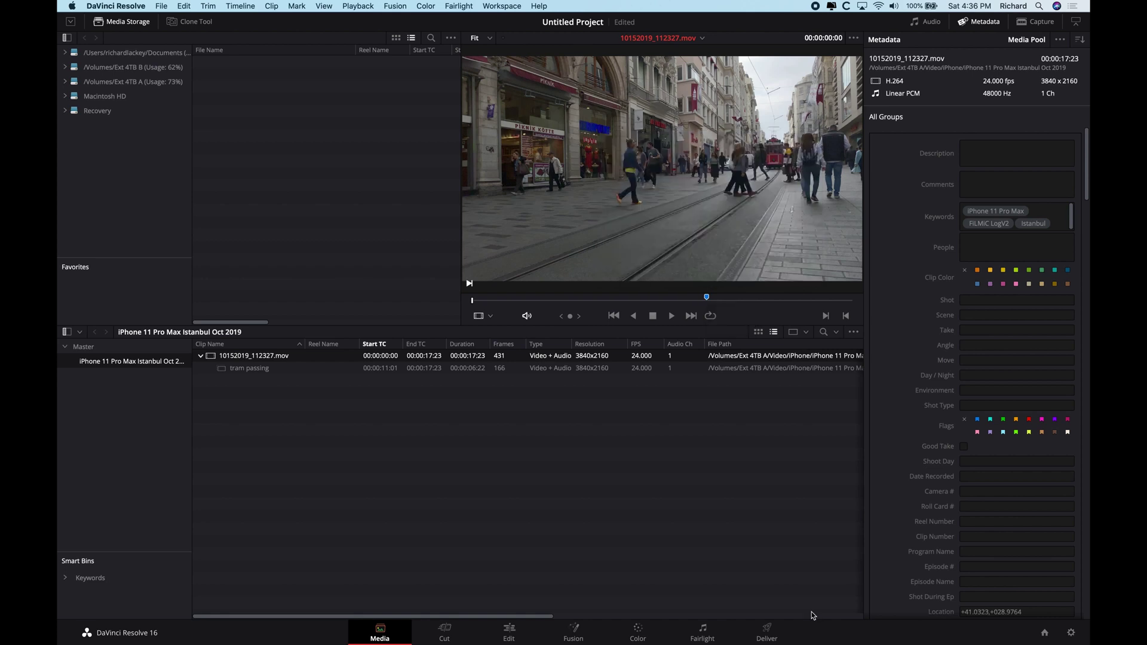
pyautogui.press('super+Tab')
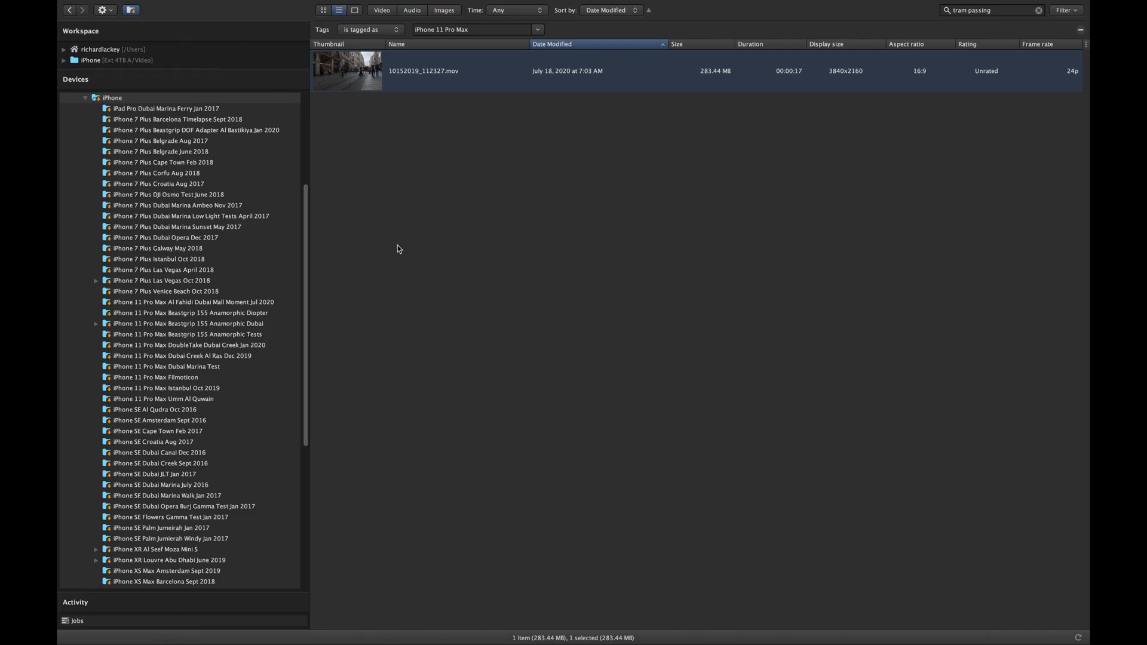
# Show 10152019_112327.mov in the single-clip viewer and browse Convert presets to the Web H.264 and HEVC options.
pyautogui.click(357, 11)
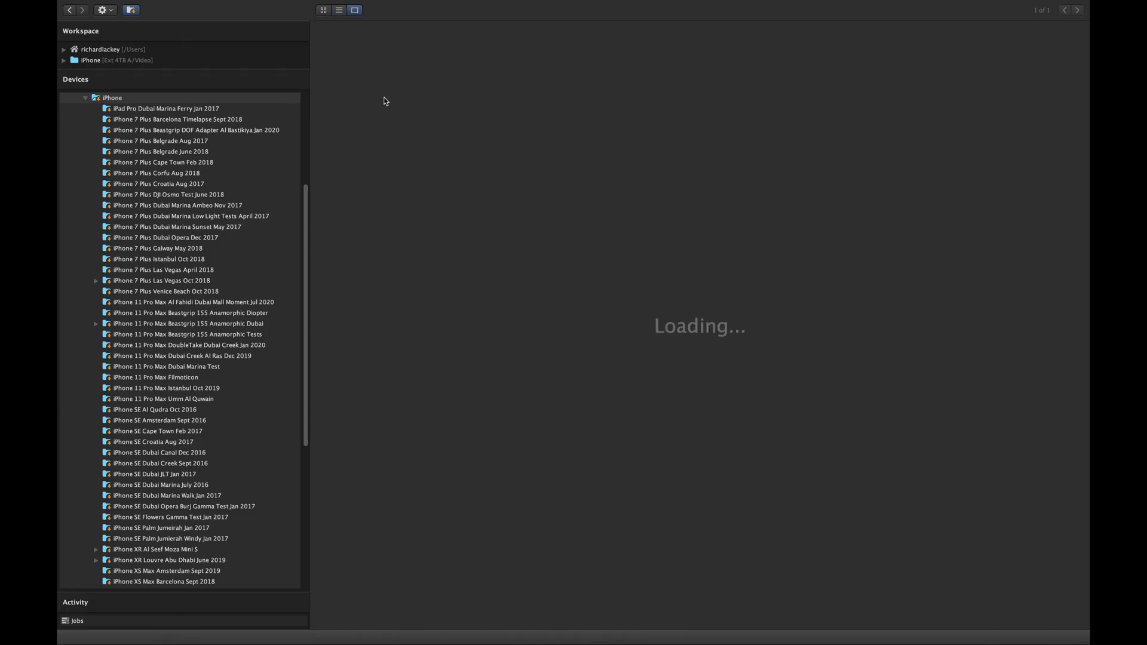
pyautogui.click(832, 515)
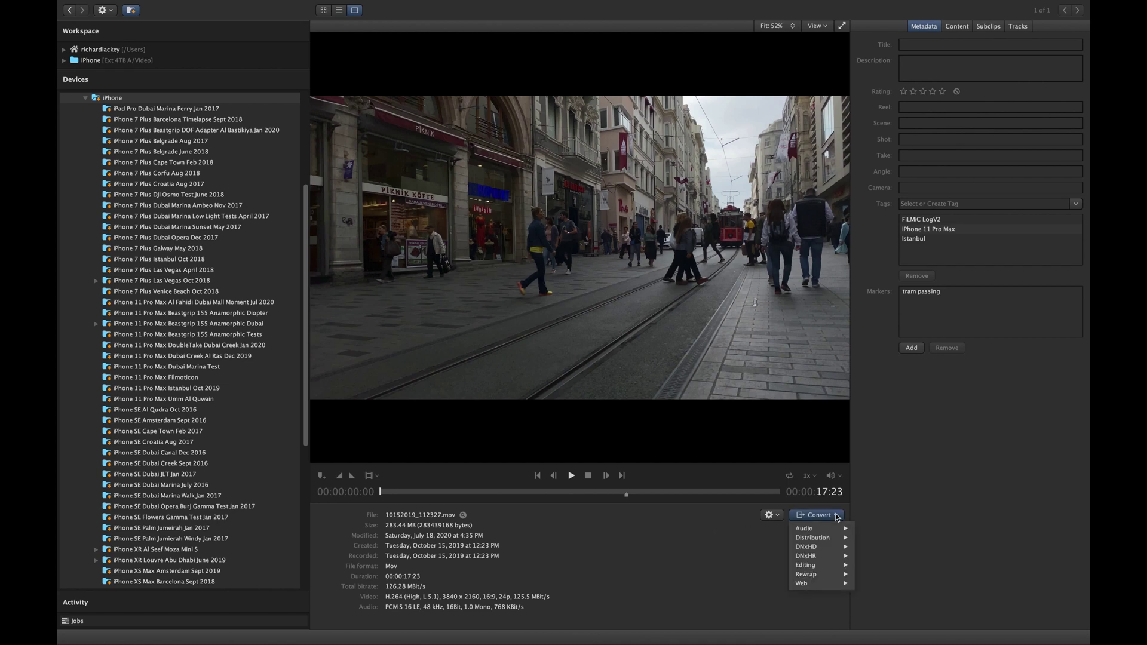
pyautogui.moveTo(830, 550)
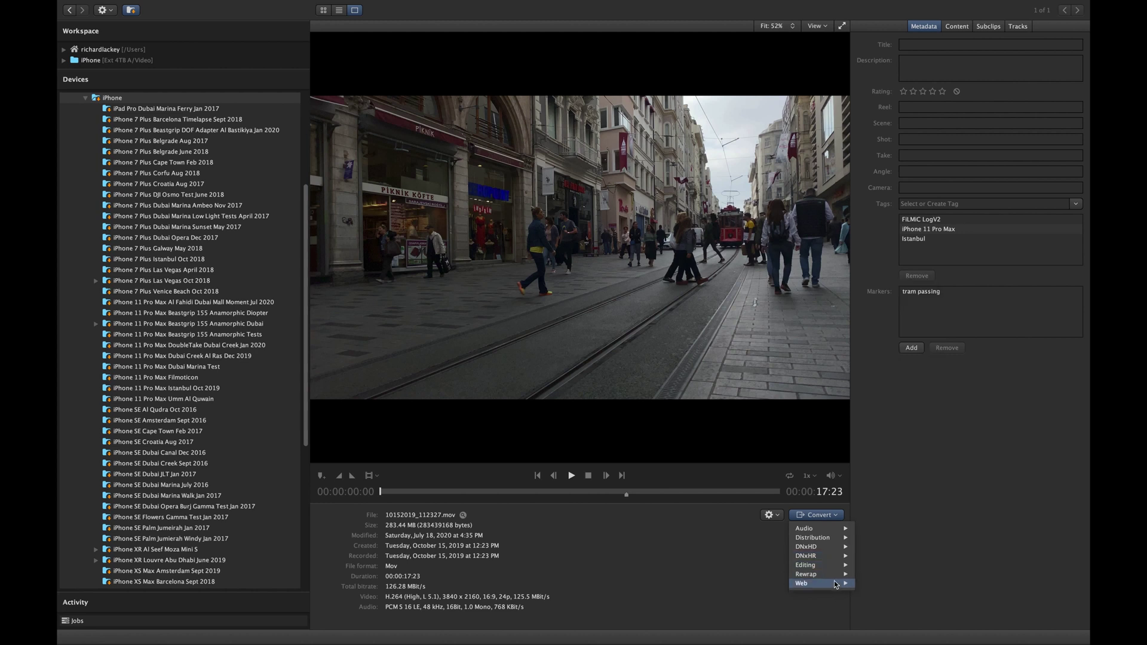
pyautogui.moveTo(836, 585)
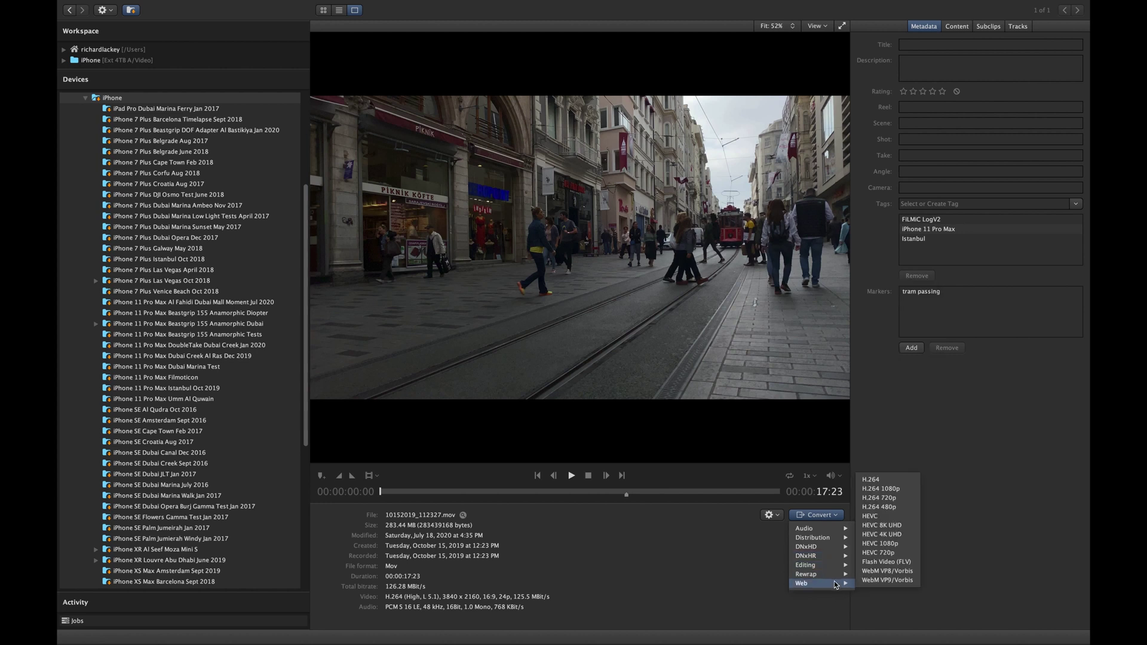
# Scroll the Kyno homepage and go to Pricing, showing Standard at €159 and Premium at €349.
pyautogui.click(716, 584)
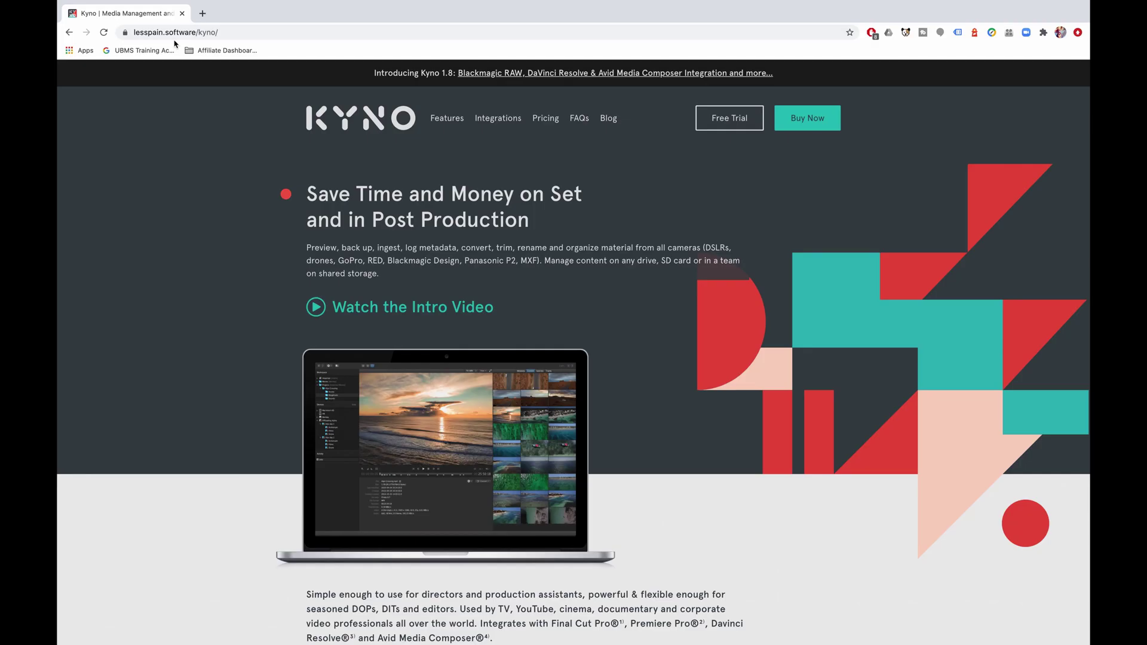
pyautogui.scroll(-5, 561, 297)
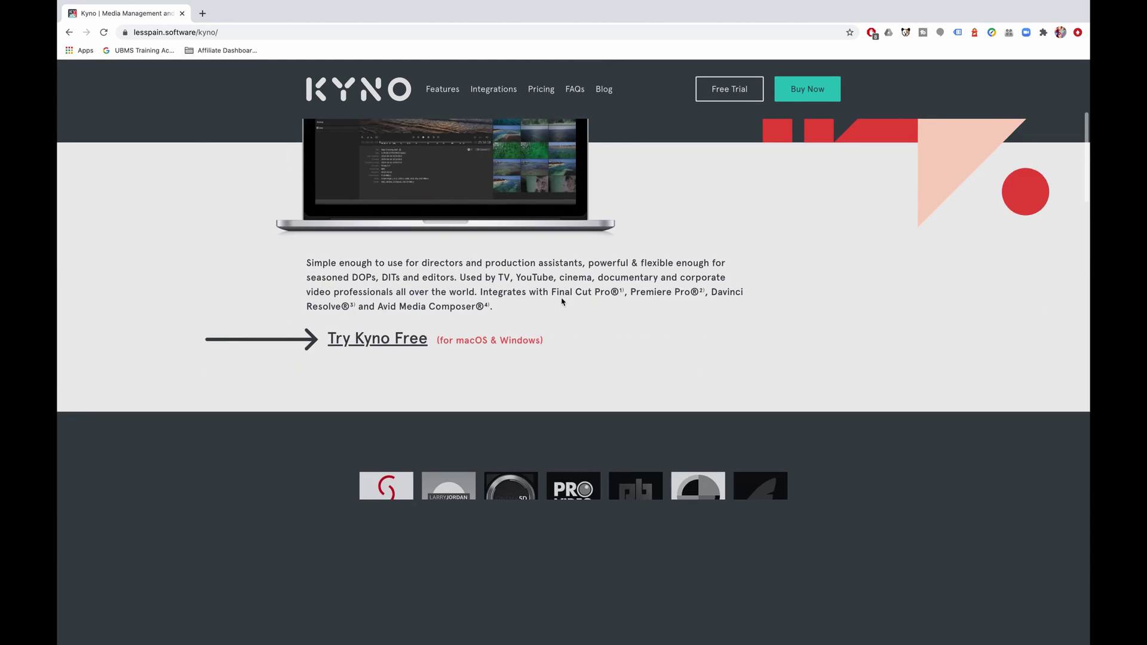
pyautogui.scroll(-6, 562, 301)
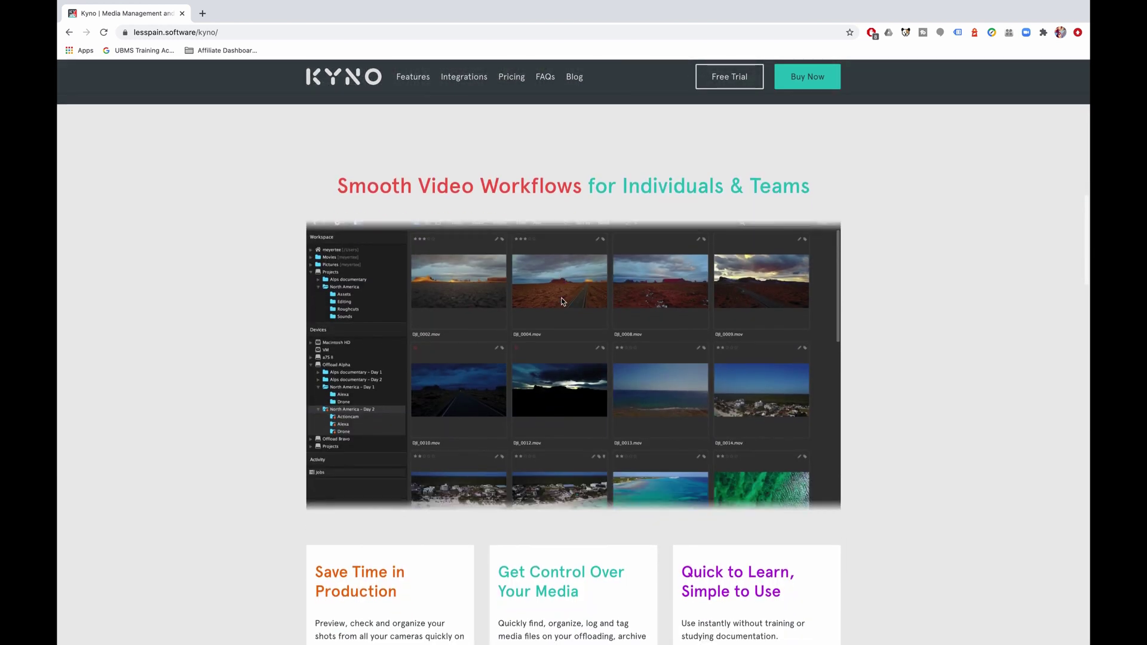
pyautogui.scroll(-6, 561, 301)
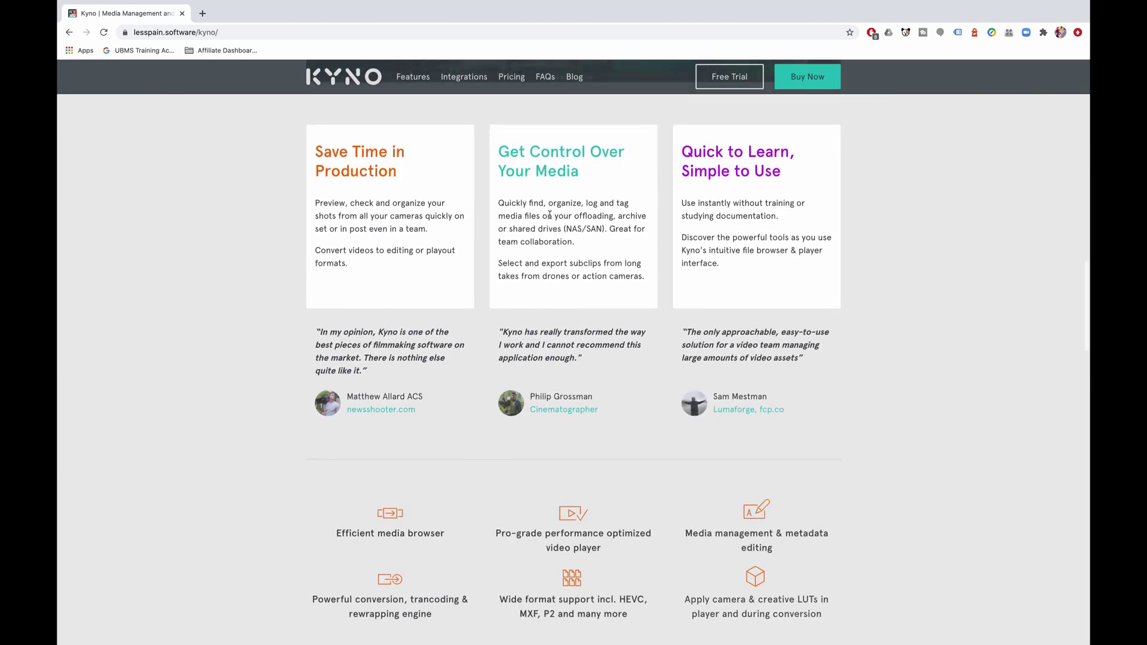
pyautogui.click(517, 78)
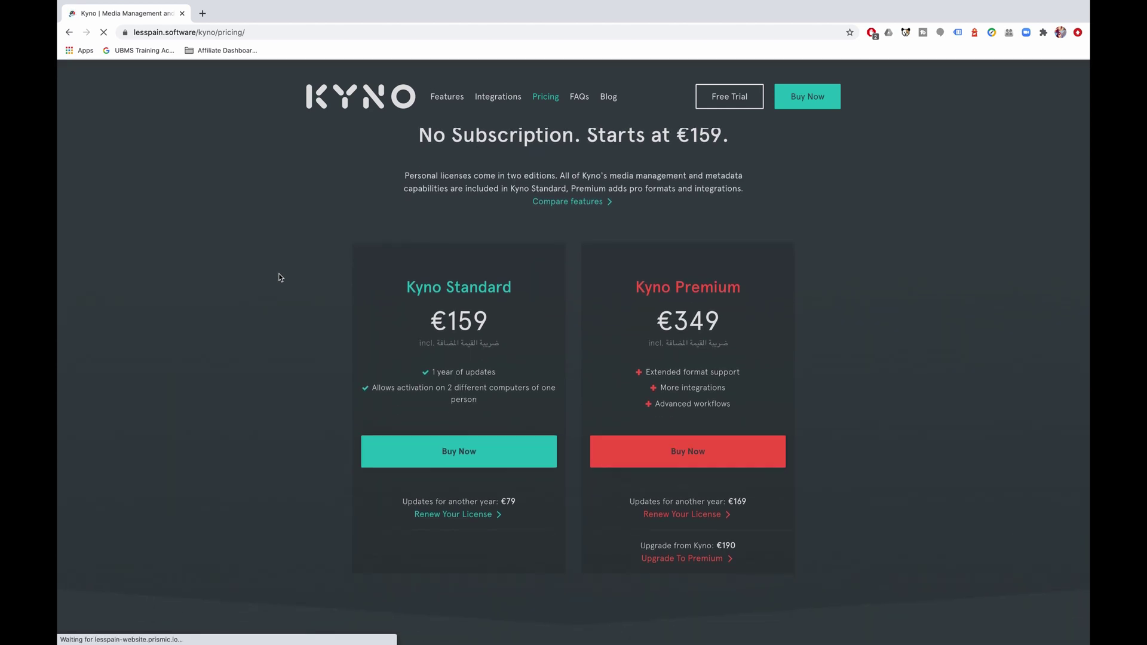
pyautogui.scroll(-2, 281, 275)
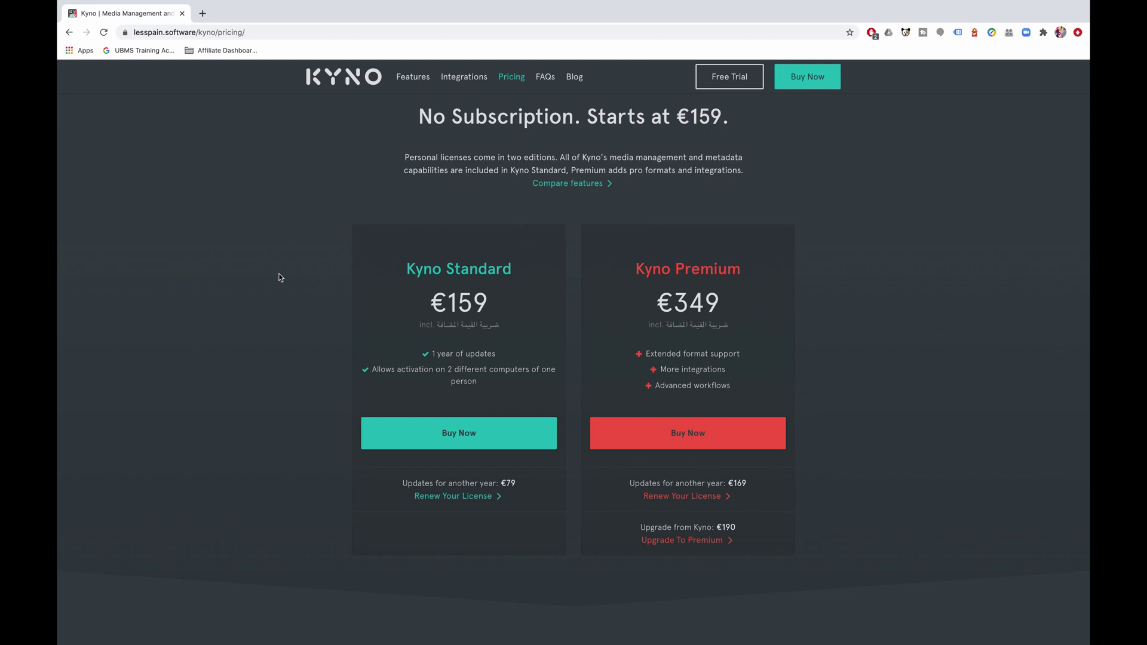
# Open Kyno's Compare features page and scroll to the Metadata and Playback sections.
pyautogui.click(571, 184)
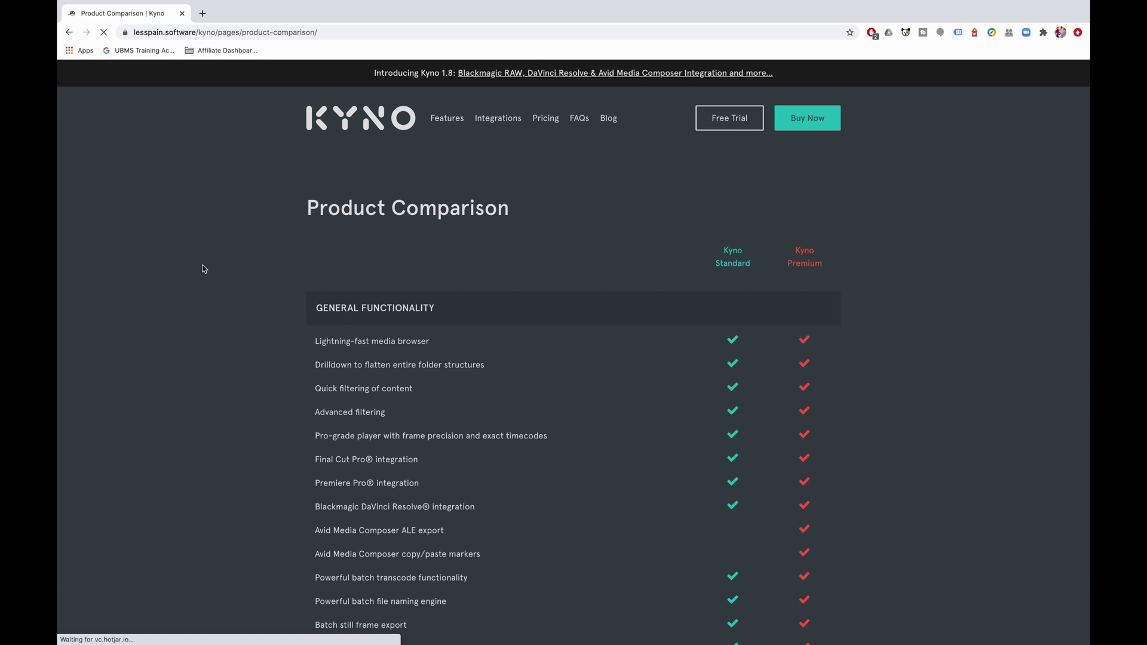
pyautogui.scroll(-5, 203, 269)
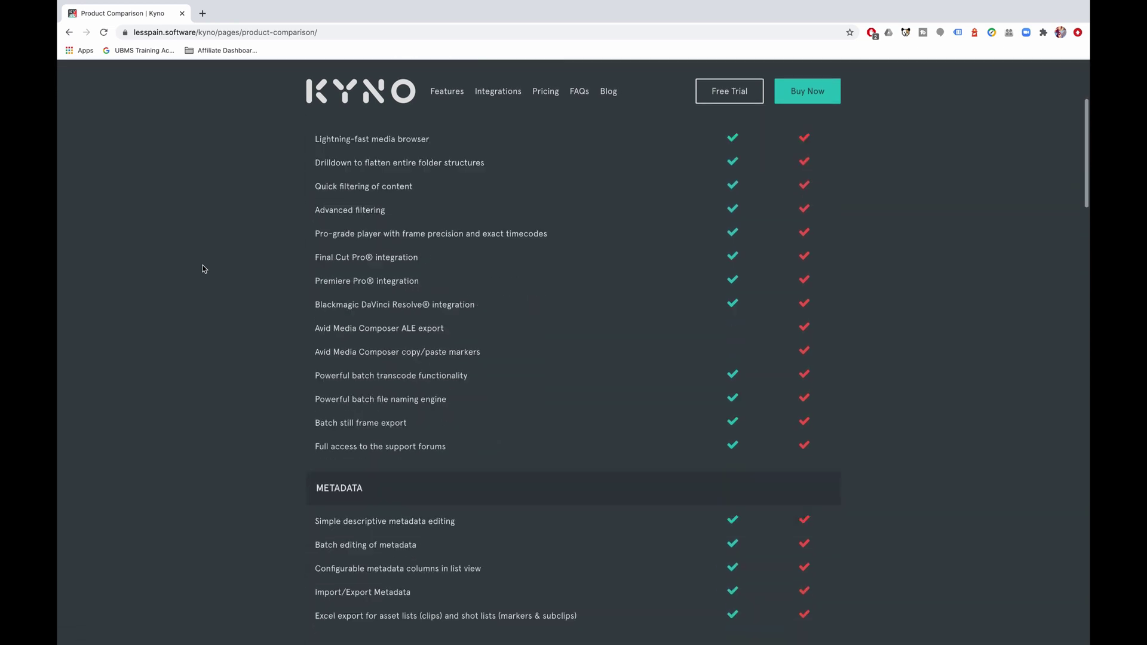
pyautogui.scroll(-5, 203, 269)
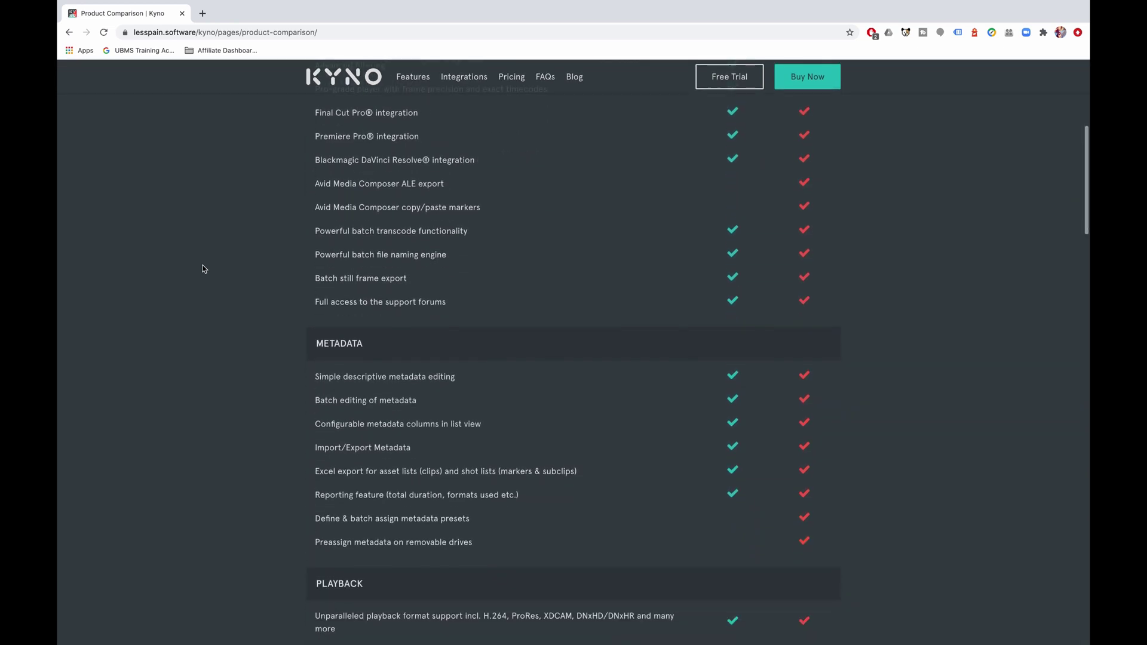